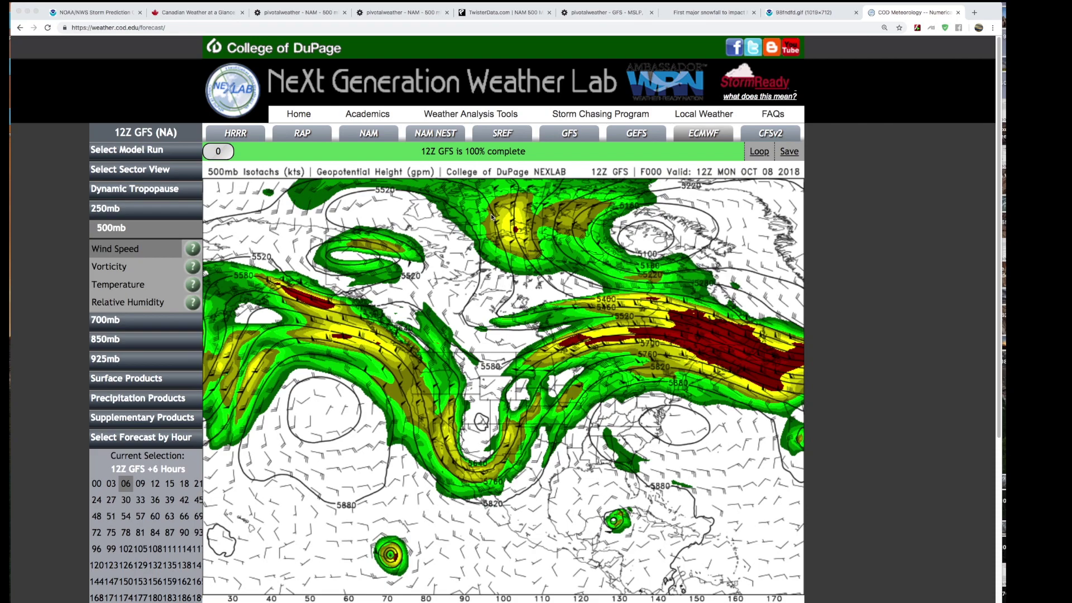
Switch to Pivotal Weather's NAM 500 mb Height and Wind map and review forecast hours 024 and 048 before returning to 000.
{"action": "left_click", "coordinate": [281, 13]}
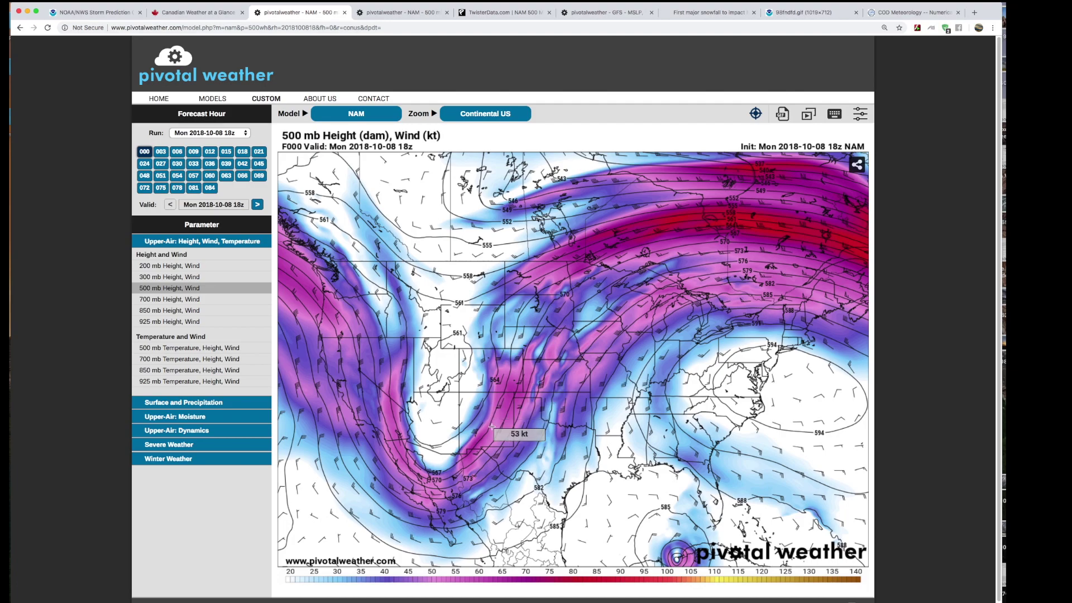
{"action": "left_click", "coordinate": [149, 166]}
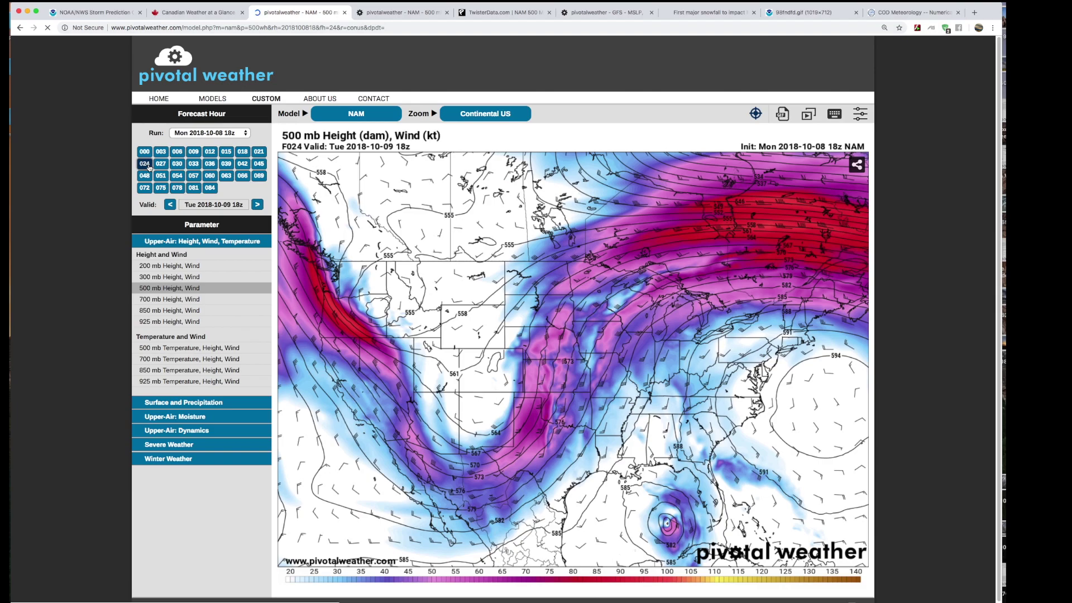
{"action": "left_click", "coordinate": [144, 178]}
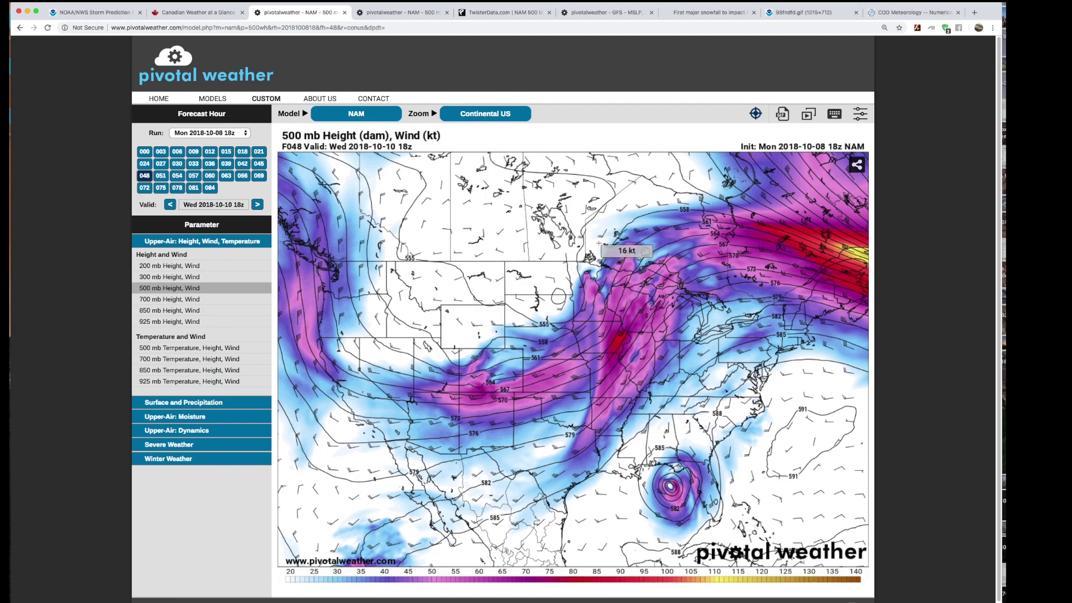
{"action": "left_click", "coordinate": [146, 164]}
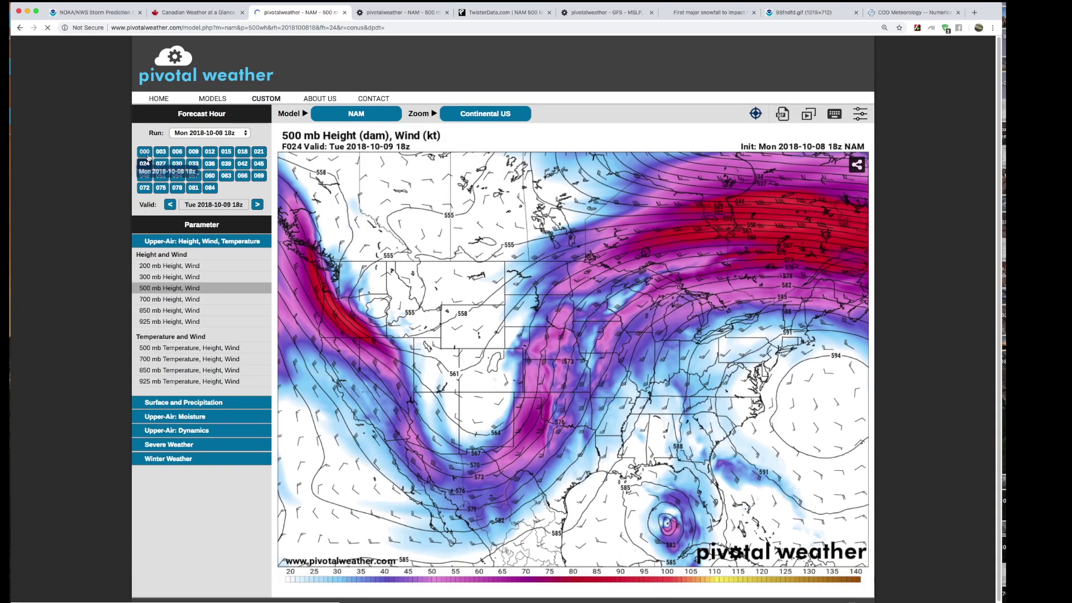
{"action": "left_click", "coordinate": [147, 155]}
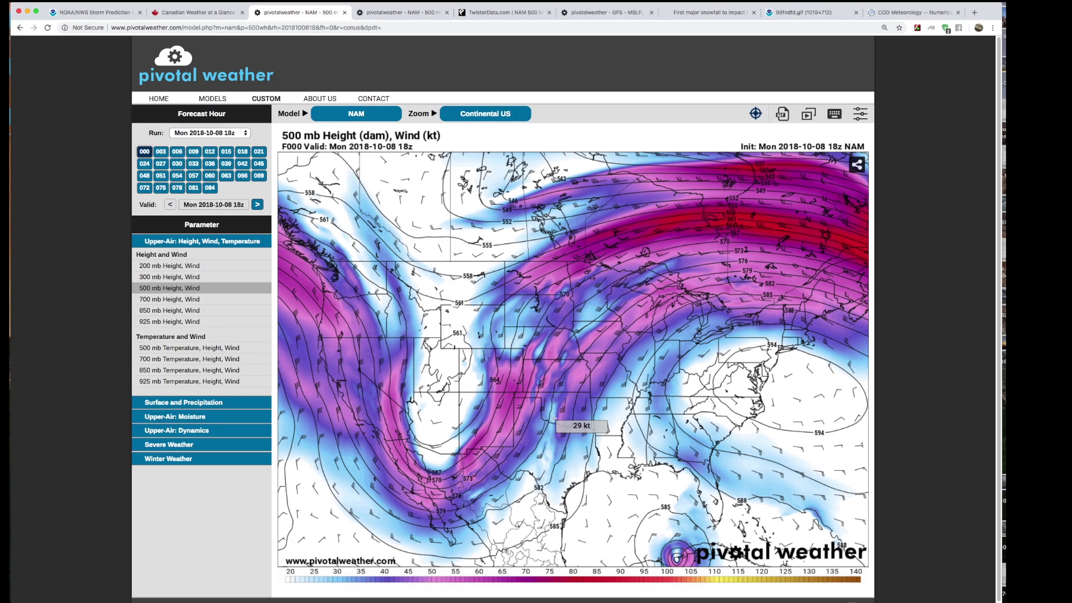
Display the NAM Surface-Based CAPE map at forecast hour 000, zoomed to the Central US region.
{"action": "left_click", "coordinate": [212, 444]}
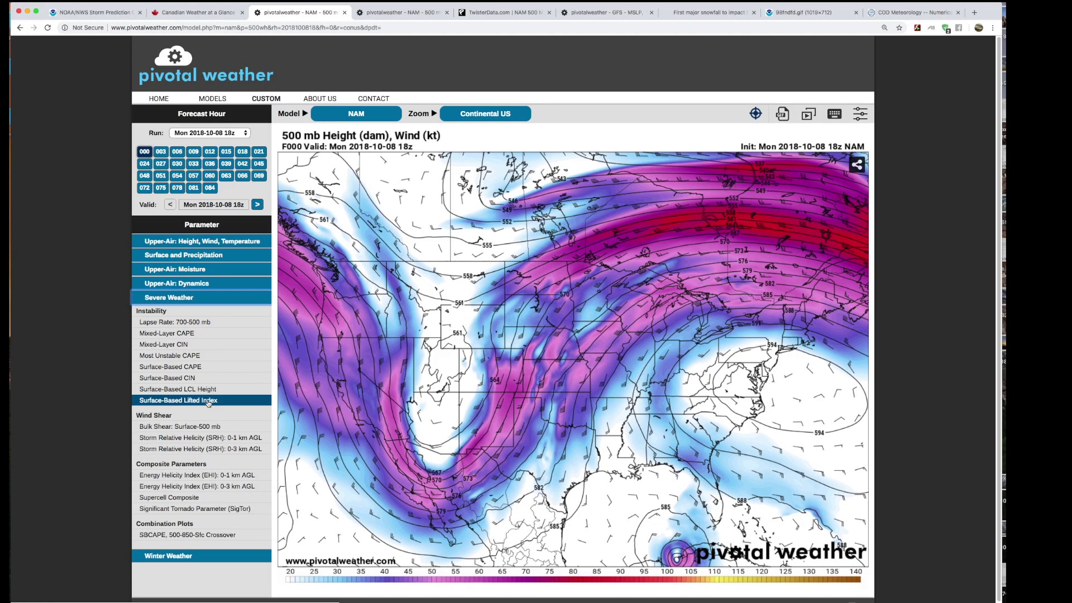
{"action": "left_click", "coordinate": [196, 368]}
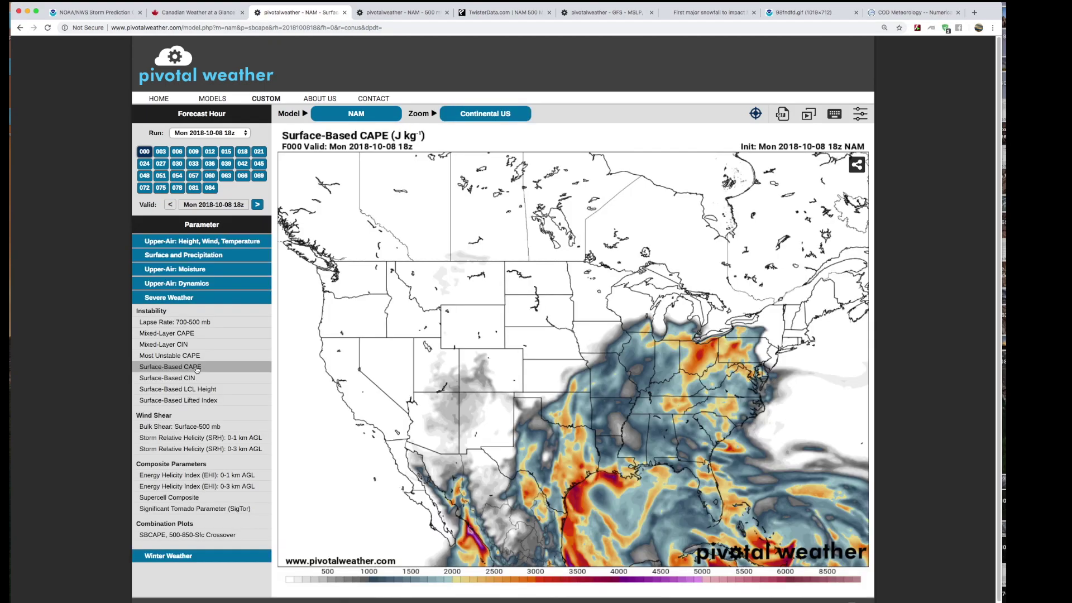
{"action": "left_click", "coordinate": [524, 115]}
{"action": "left_click", "coordinate": [542, 141]}
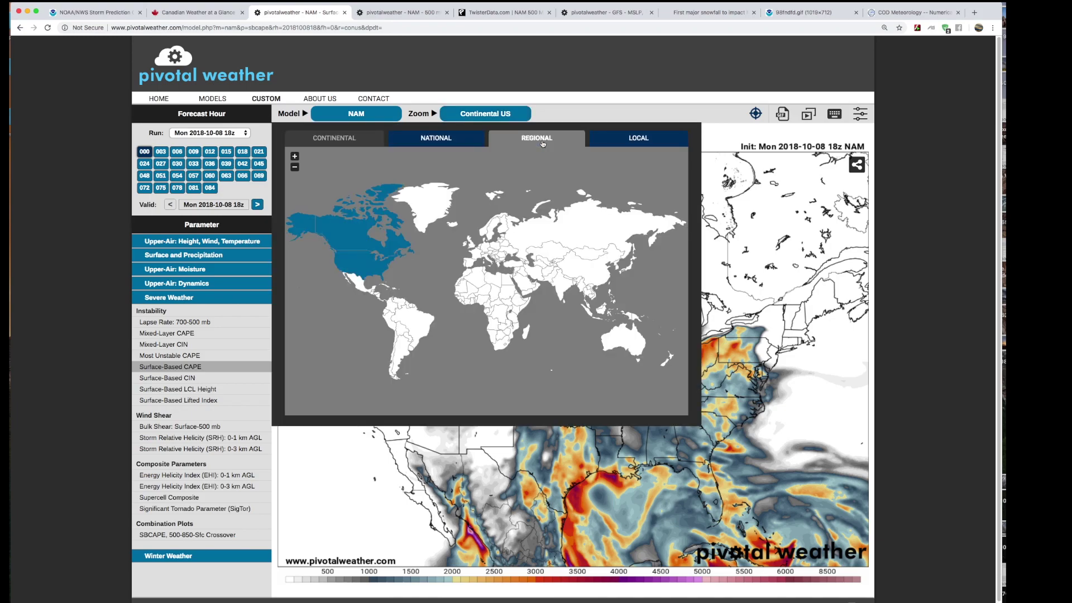
{"action": "left_click", "coordinate": [368, 269]}
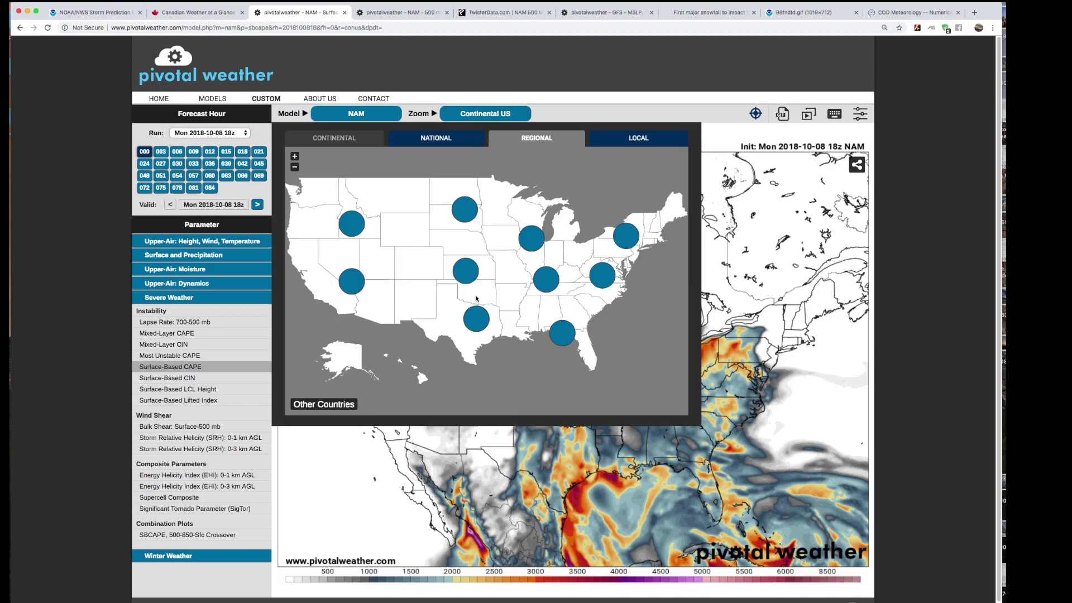
{"action": "left_click", "coordinate": [474, 280]}
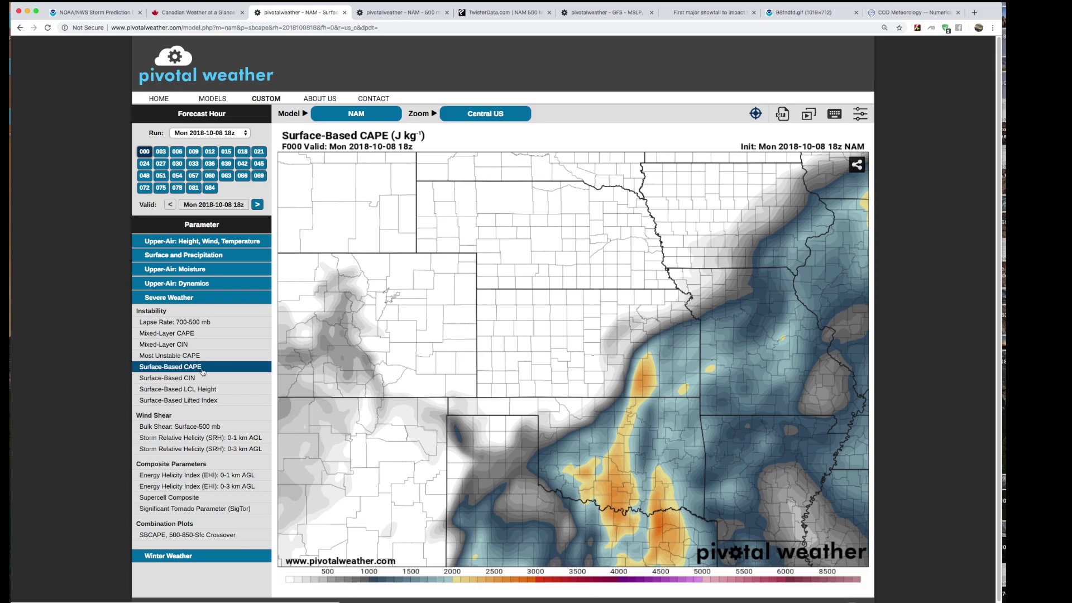
Compare Surface-Based and Mixed-Layer CAPE at forecast hour 003, ending with Mixed-Layer CAPE at forecast hour 027.
{"action": "left_click", "coordinate": [165, 153]}
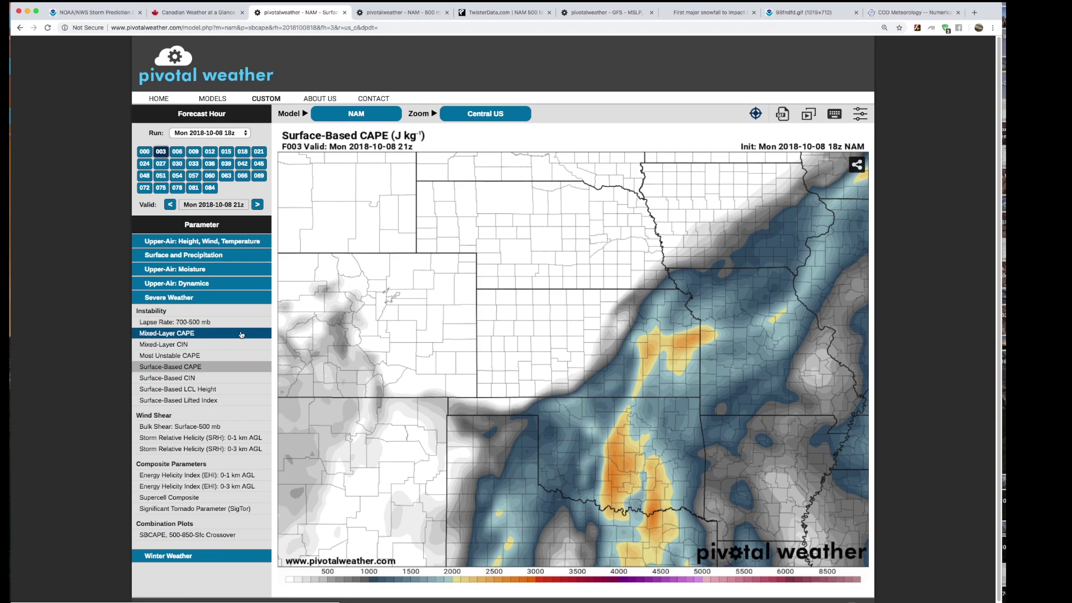
{"action": "left_click", "coordinate": [171, 333]}
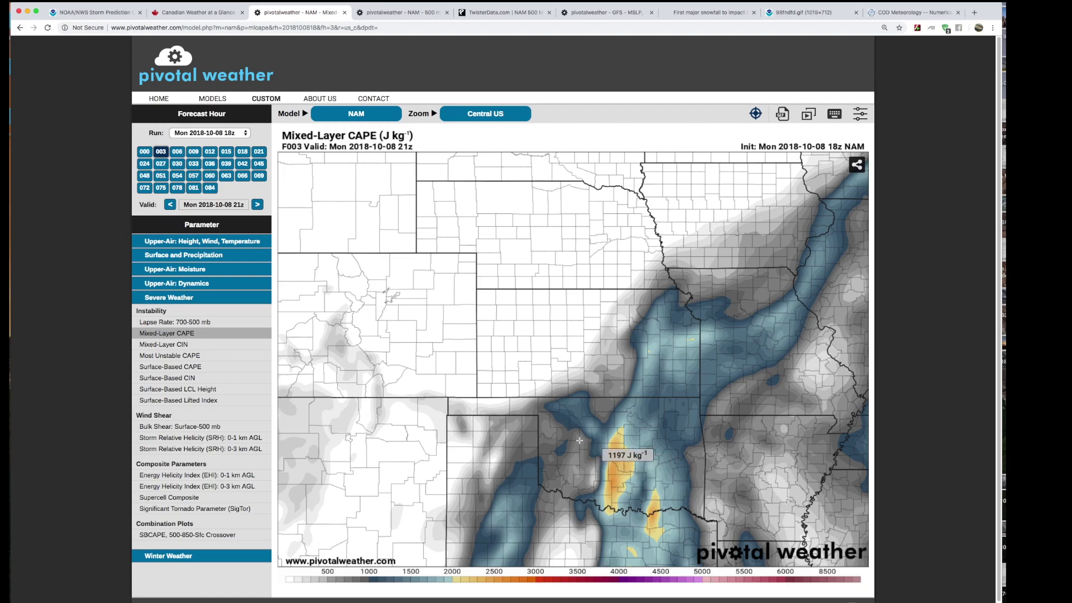
{"action": "left_click", "coordinate": [190, 366]}
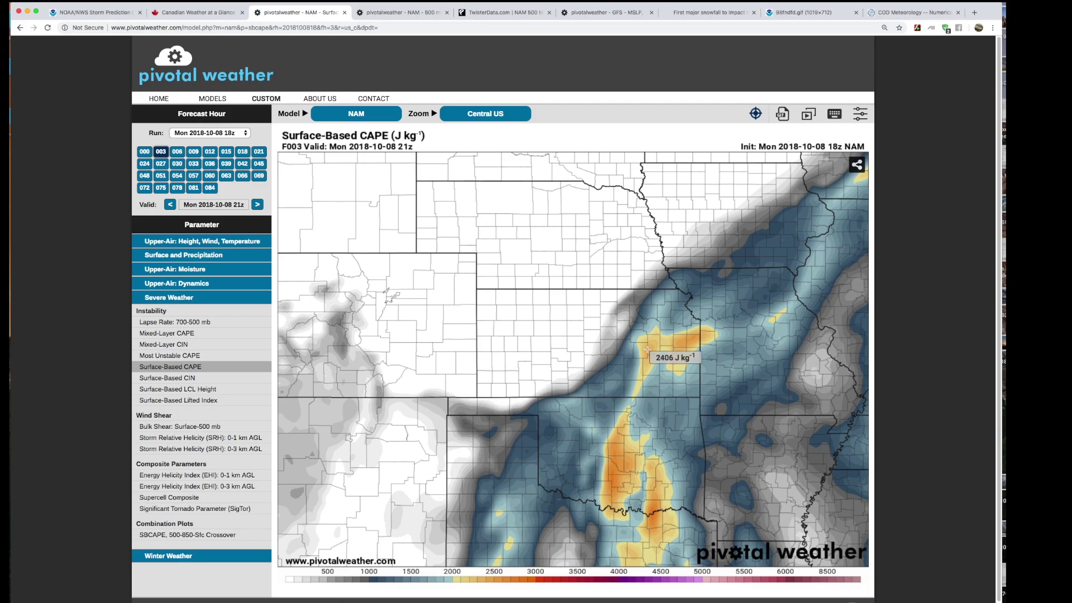
{"action": "key", "text": "Up"}
{"action": "key", "text": "Up"}
{"action": "key", "text": "Up"}
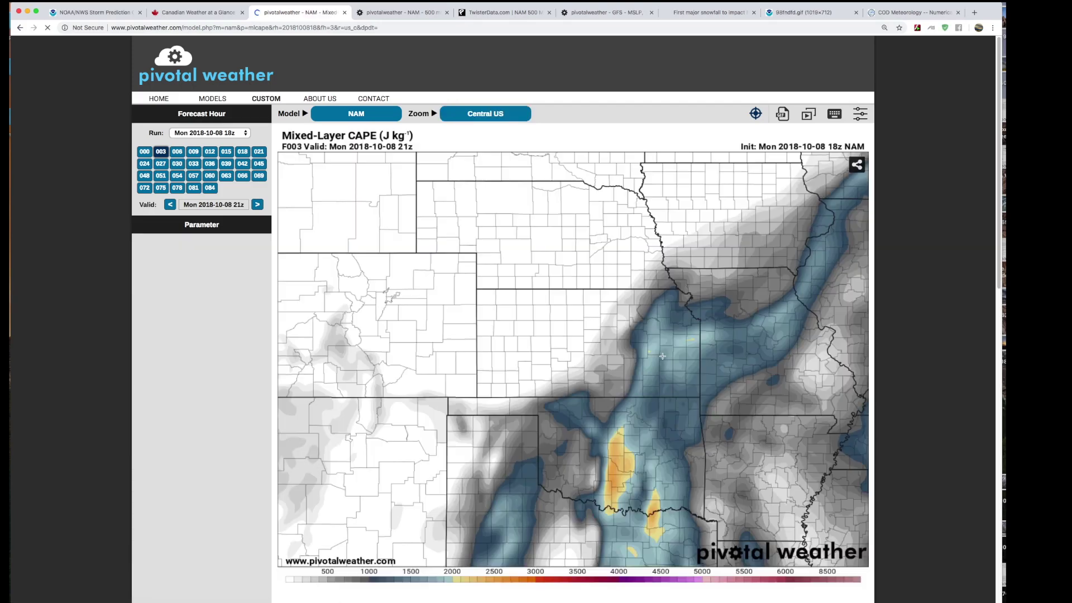
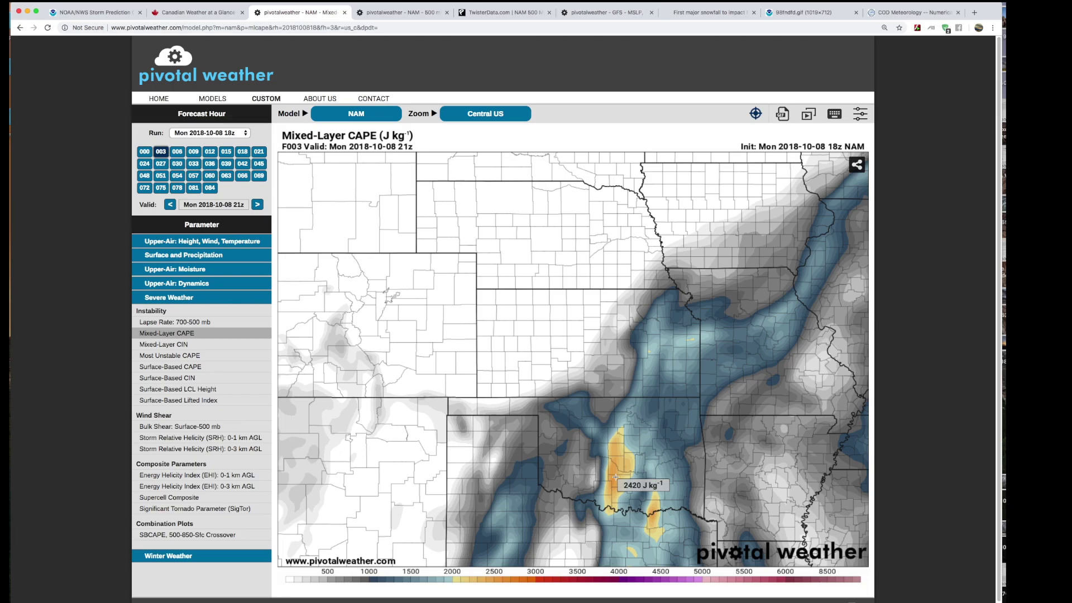
{"action": "left_click", "coordinate": [161, 164]}
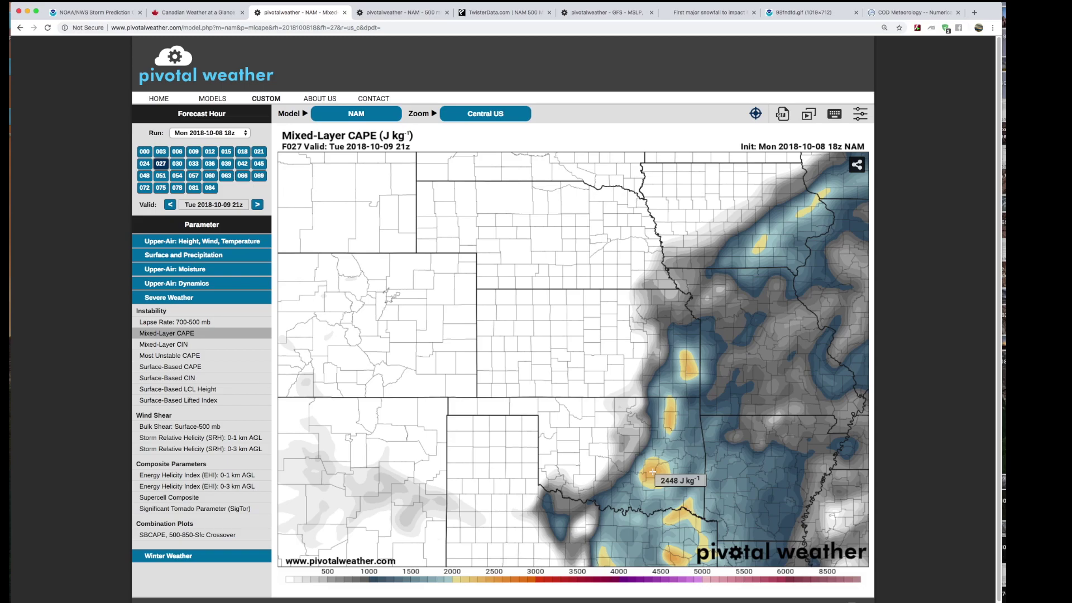
Switch to the College of DuPage forecast page and open the NAM NEST simulated reflectivity for the Southern Great Plains sector.
{"action": "left_click", "coordinate": [901, 13]}
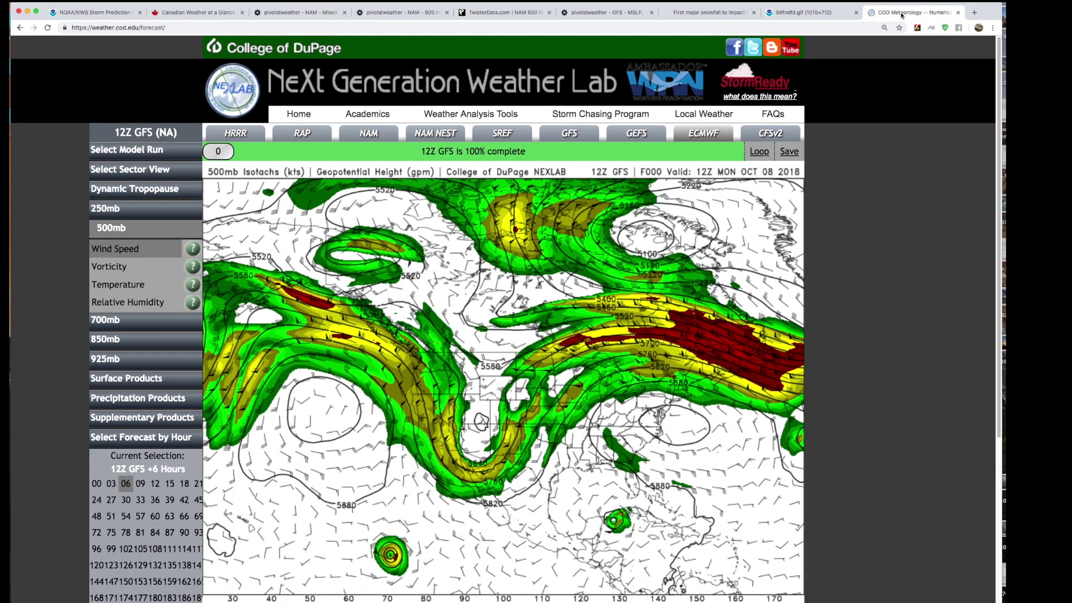
{"action": "left_click", "coordinate": [435, 133]}
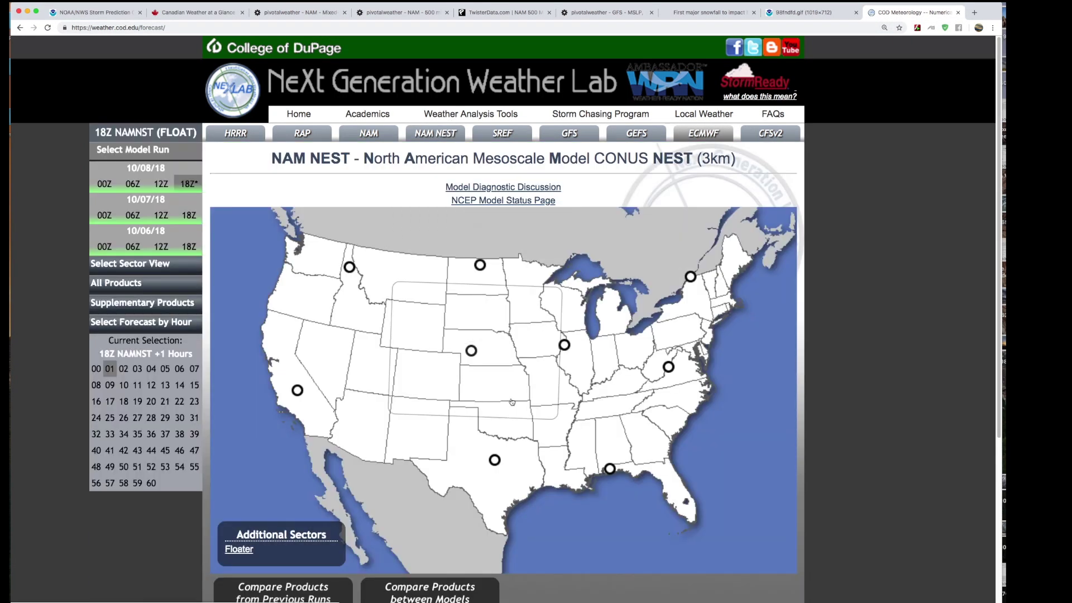
{"action": "left_click", "coordinate": [506, 425]}
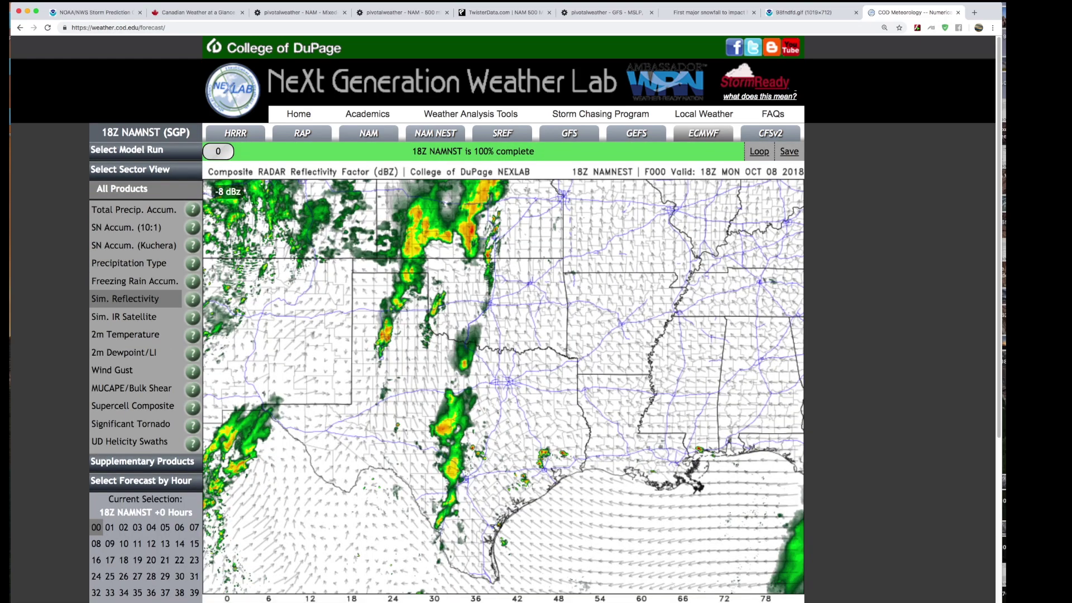
Scrub the simulated reflectivity forward to forecast hour 28 and back to hour 4.
{"action": "left_click", "coordinate": [239, 155]}
{"action": "left_click_drag", "start_coordinate": [239, 156], "coordinate": [455, 158]}
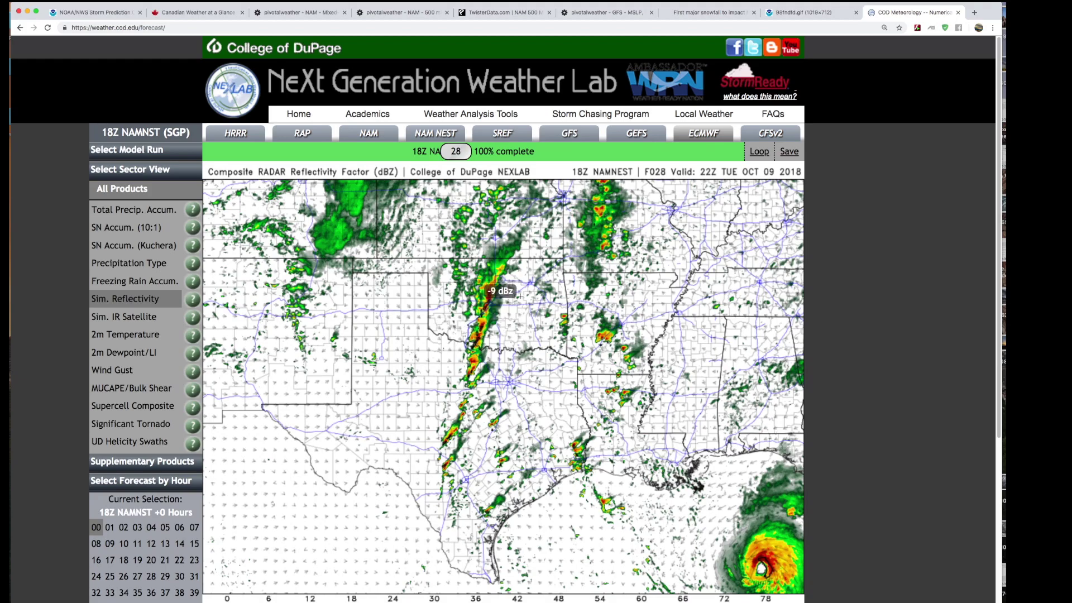
{"action": "left_click", "coordinate": [258, 151]}
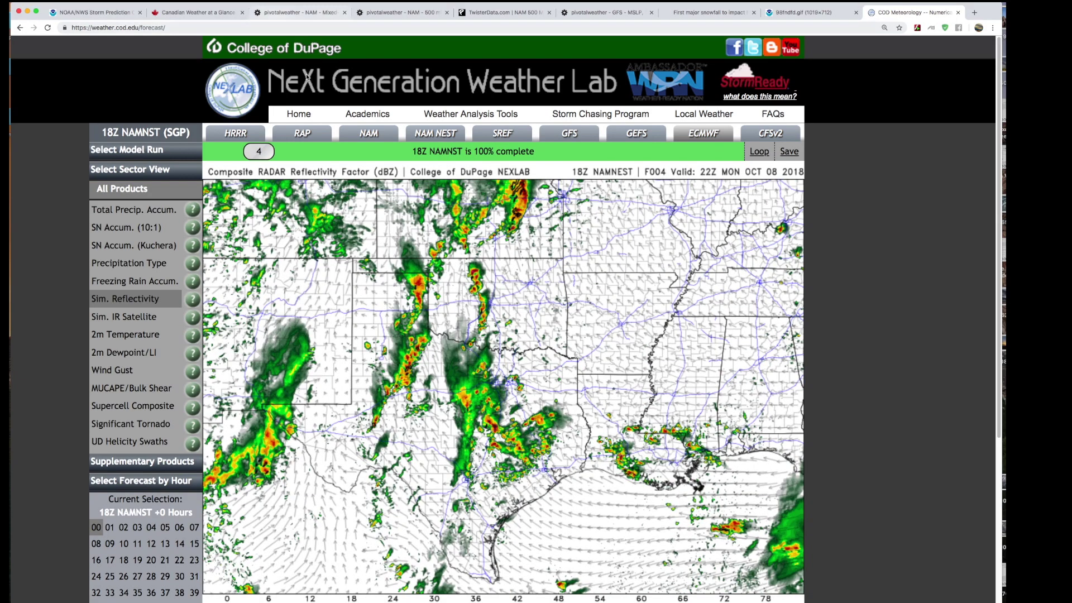
Check Pivotal Weather's Mixed-Layer CAPE map against the College of DuPage simulated reflectivity, advancing the reflectivity from forecast hour 33 to 34.
{"action": "left_click", "coordinate": [299, 12]}
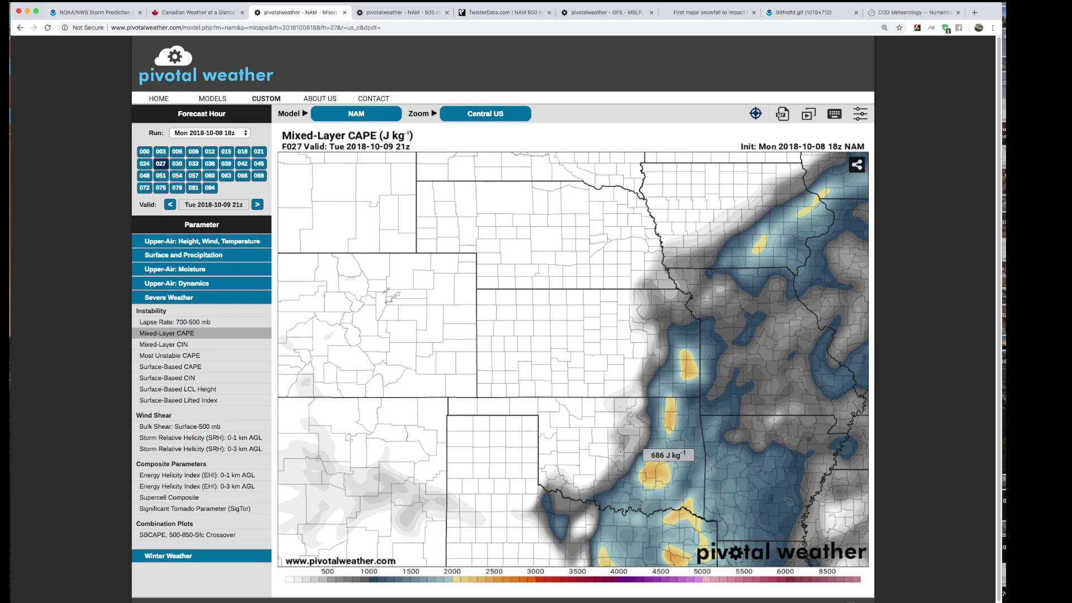
{"action": "left_click", "coordinate": [903, 16]}
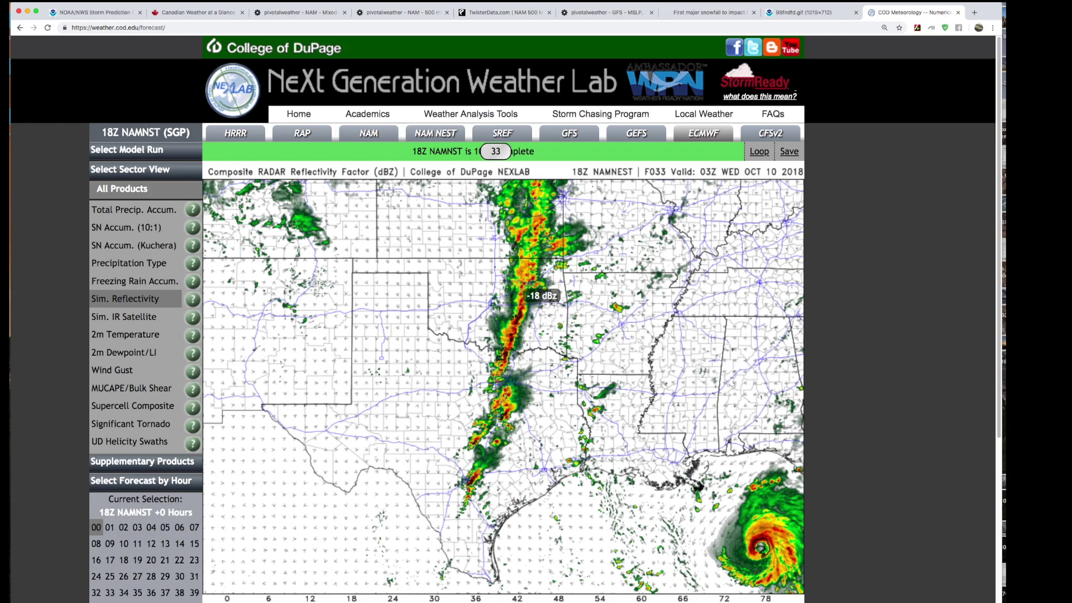
{"action": "mouse_move", "coordinate": [495, 151]}
{"action": "left_mouse_down"}
{"action": "mouse_move", "coordinate": [462, 152]}
{"action": "mouse_move", "coordinate": [498, 152]}
{"action": "left_mouse_up"}
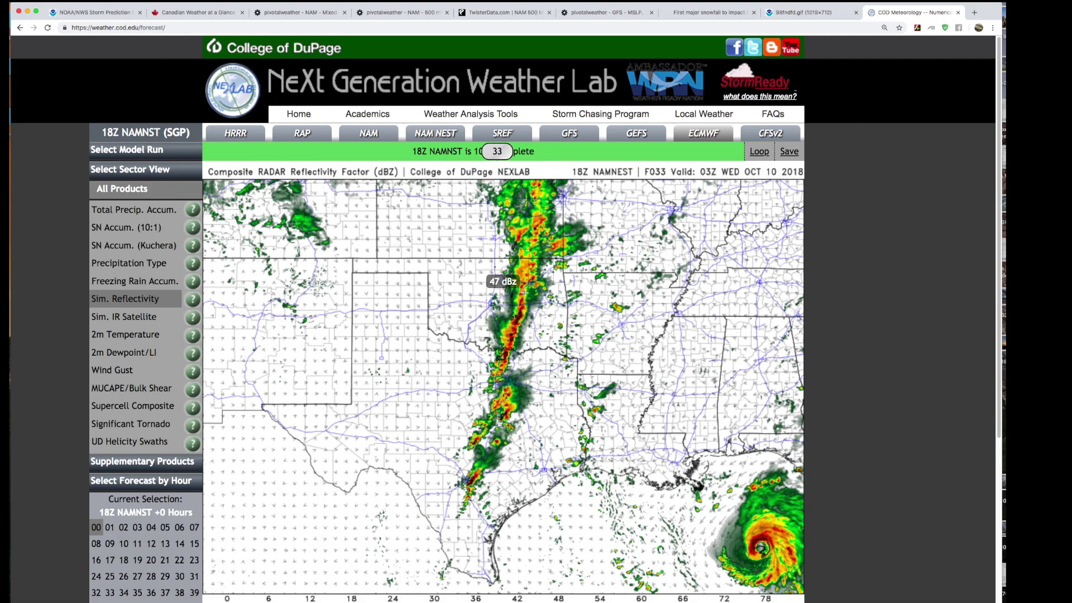
{"action": "left_click", "coordinate": [506, 159]}
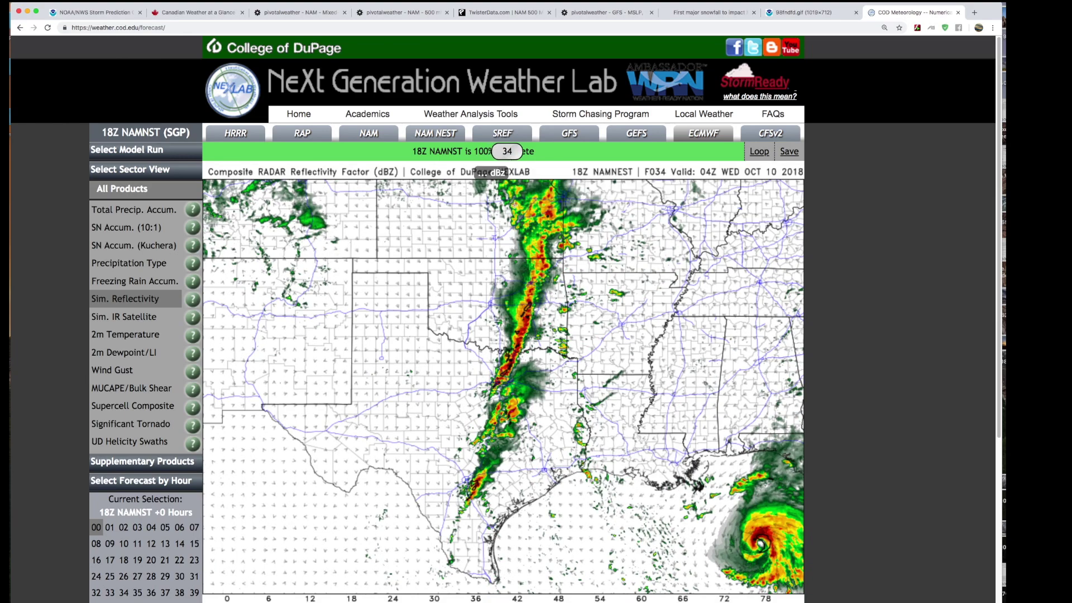
{"action": "mouse_move", "coordinate": [509, 152]}
{"action": "left_mouse_down"}
{"action": "mouse_move", "coordinate": [565, 151]}
{"action": "mouse_move", "coordinate": [509, 150]}
{"action": "left_mouse_up"}
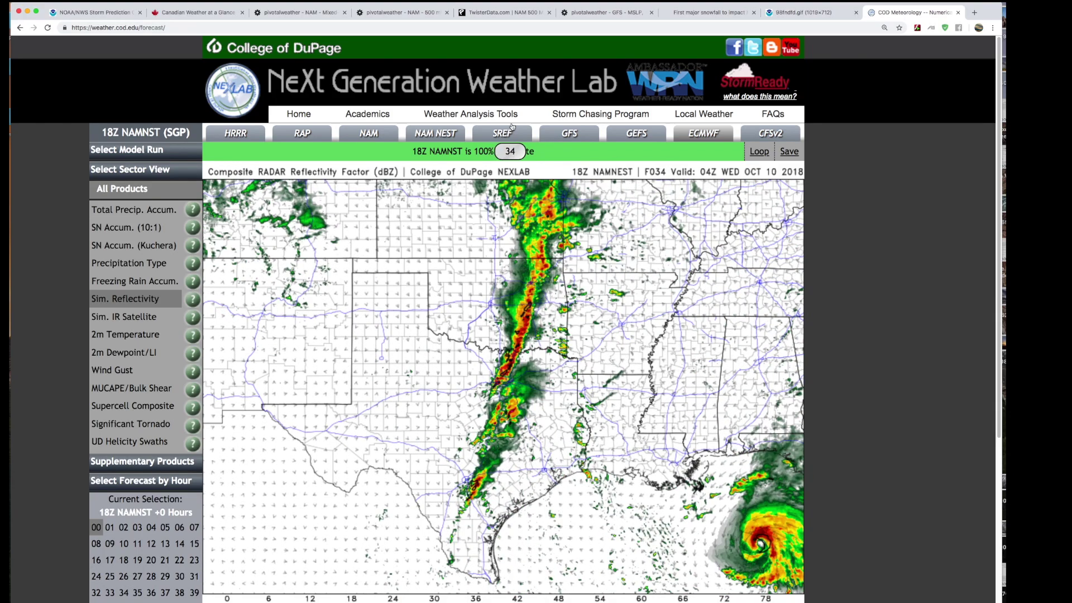
Switch to Pivotal Weather and examine the 0-1 km and 0-3 km Energy Helicity Index and Supercell Composite maps at forecast hour 027.
{"action": "left_click", "coordinate": [296, 12]}
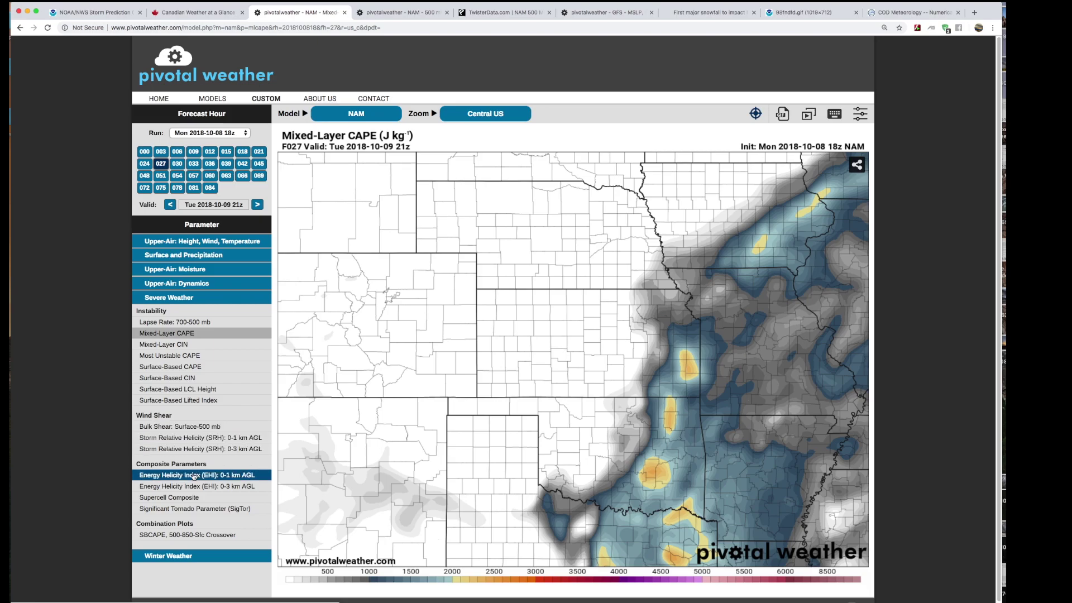
{"action": "left_click_drag", "start_coordinate": [138, 463], "coordinate": [214, 466]}
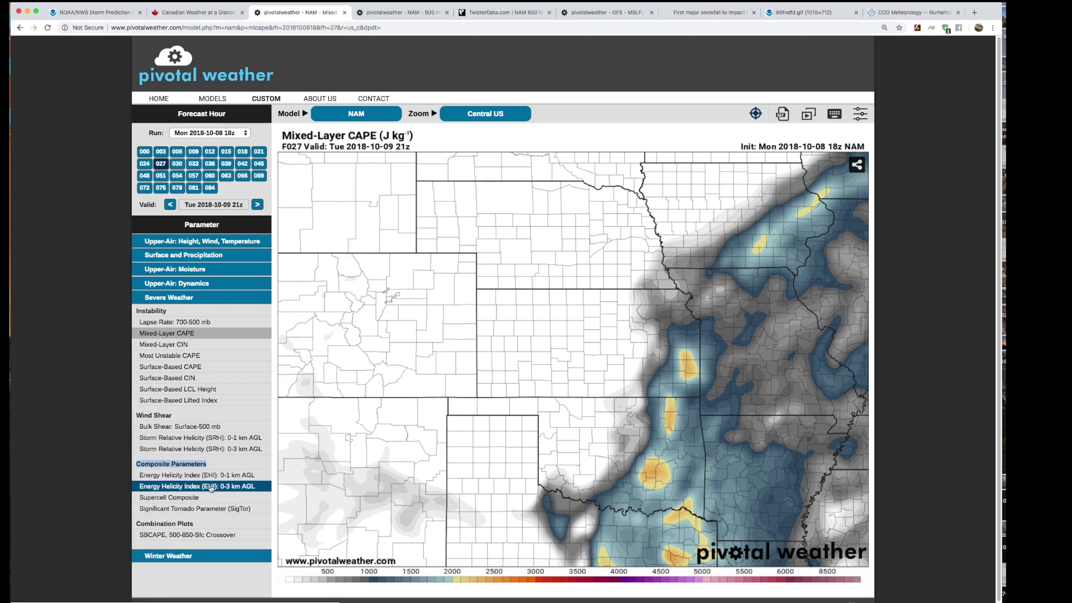
{"action": "left_click", "coordinate": [170, 475]}
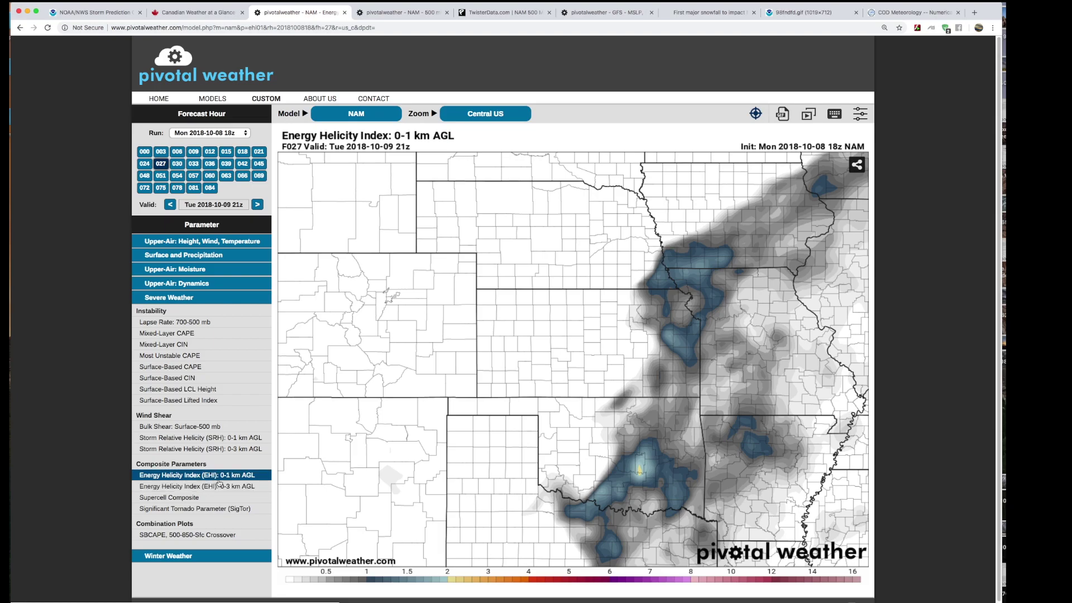
{"action": "mouse_move", "coordinate": [639, 471]}
{"action": "left_click", "coordinate": [227, 489]}
{"action": "mouse_move", "coordinate": [604, 497]}
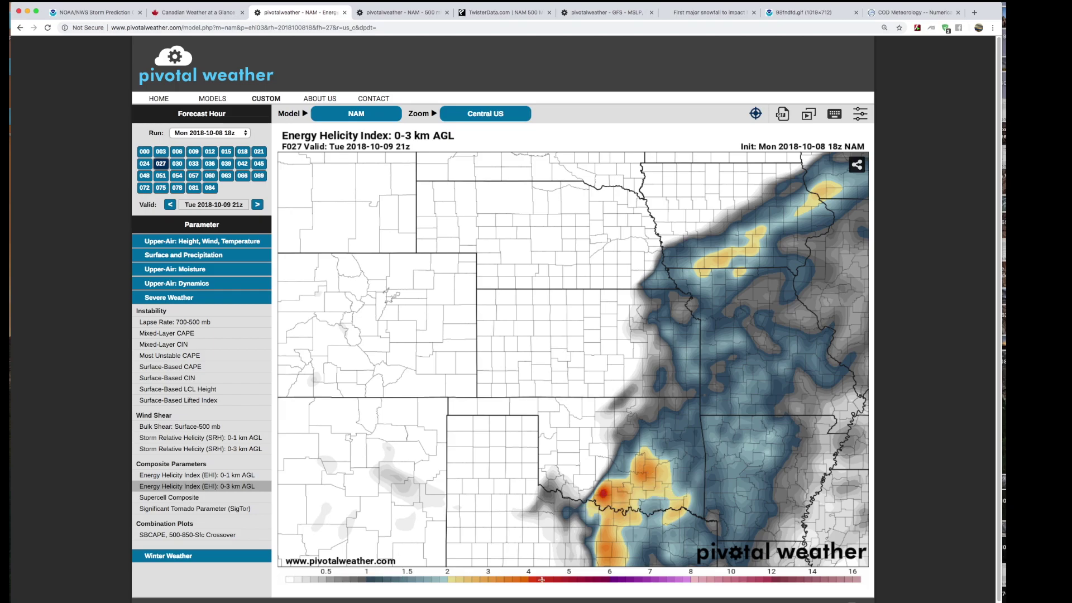
{"action": "left_click", "coordinate": [206, 498]}
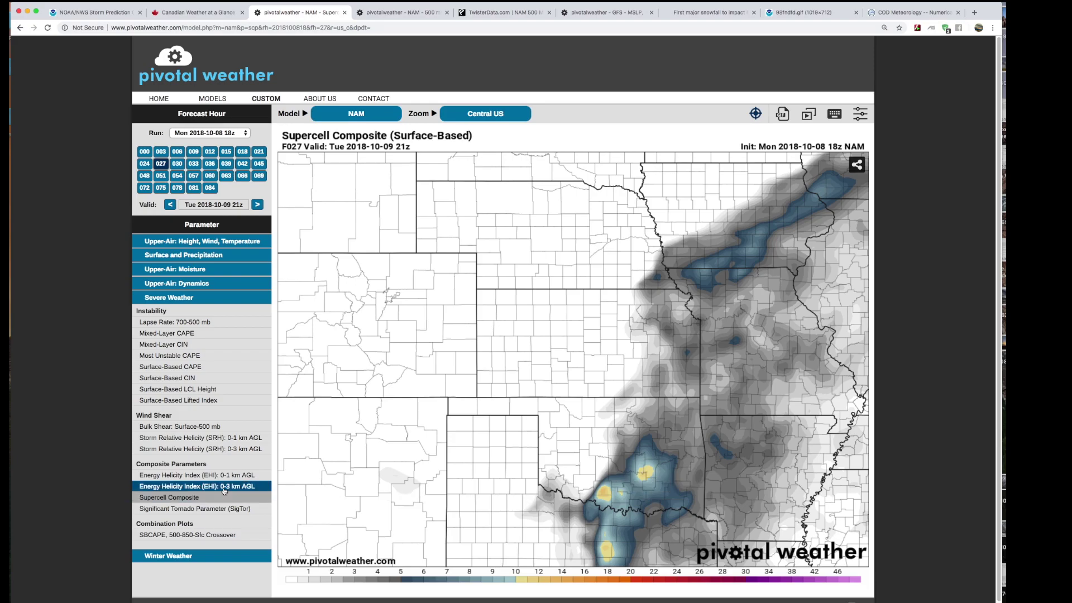
Examine forecast soundings at the Supercell Composite maximum in south-central Oklahoma and at a point in western Oklahoma, closing each one.
{"action": "left_click", "coordinate": [645, 473]}
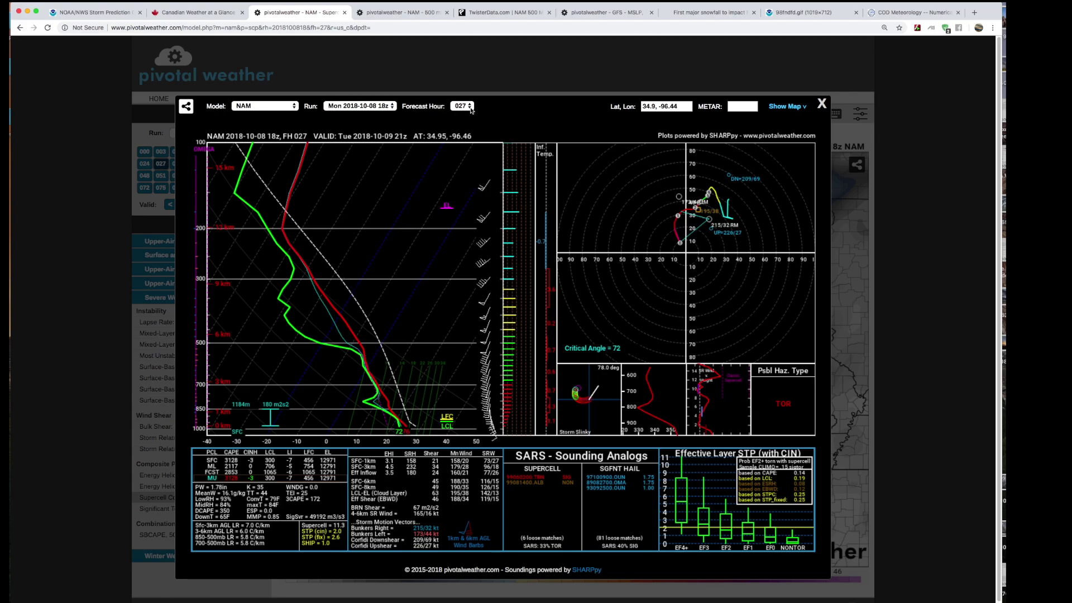
{"action": "left_click", "coordinate": [822, 104]}
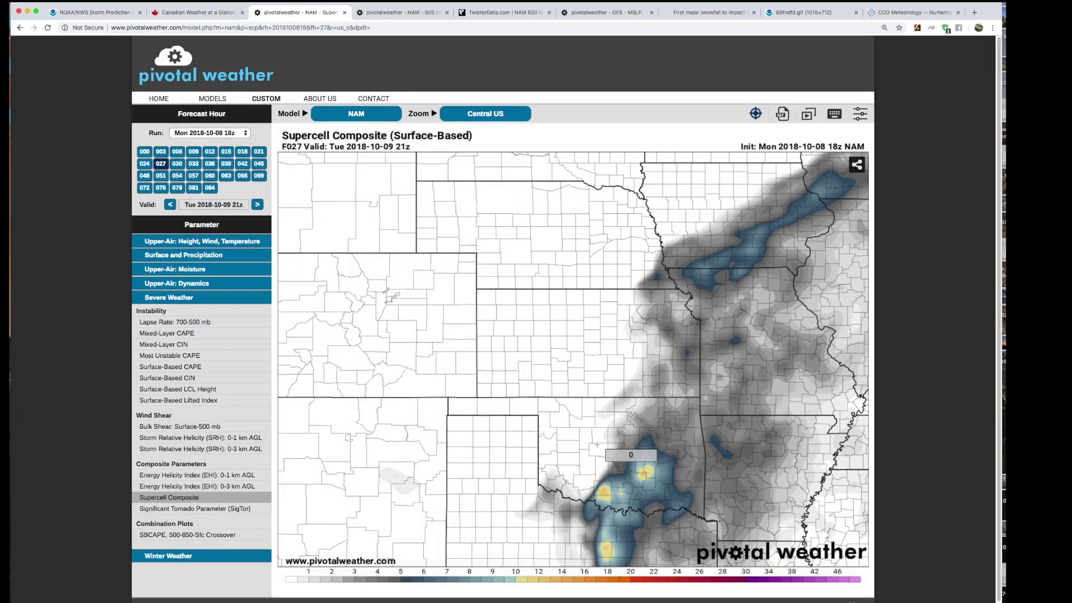
{"action": "left_click", "coordinate": [576, 436]}
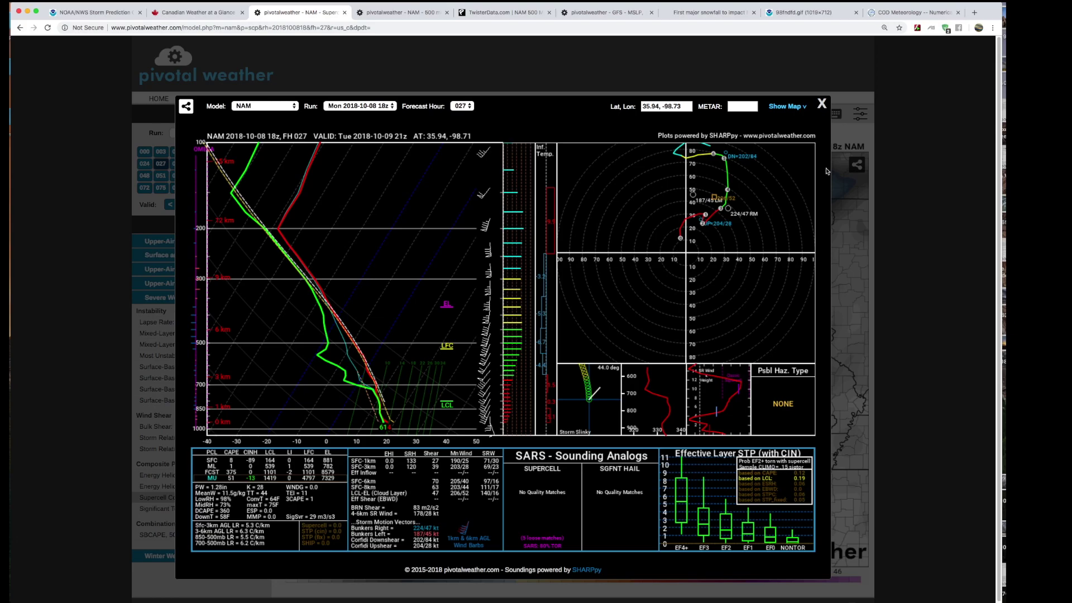
{"action": "left_click", "coordinate": [823, 104]}
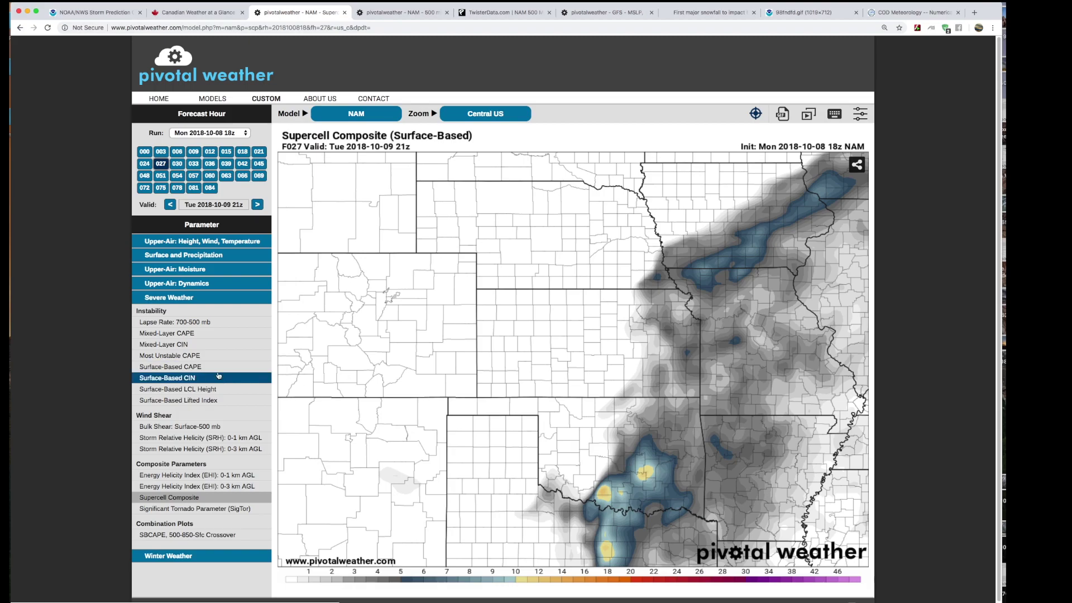
Examine the continental US NAM 500 mb temperature, height and wind map at forecast hour 000.
{"action": "left_click", "coordinate": [391, 12]}
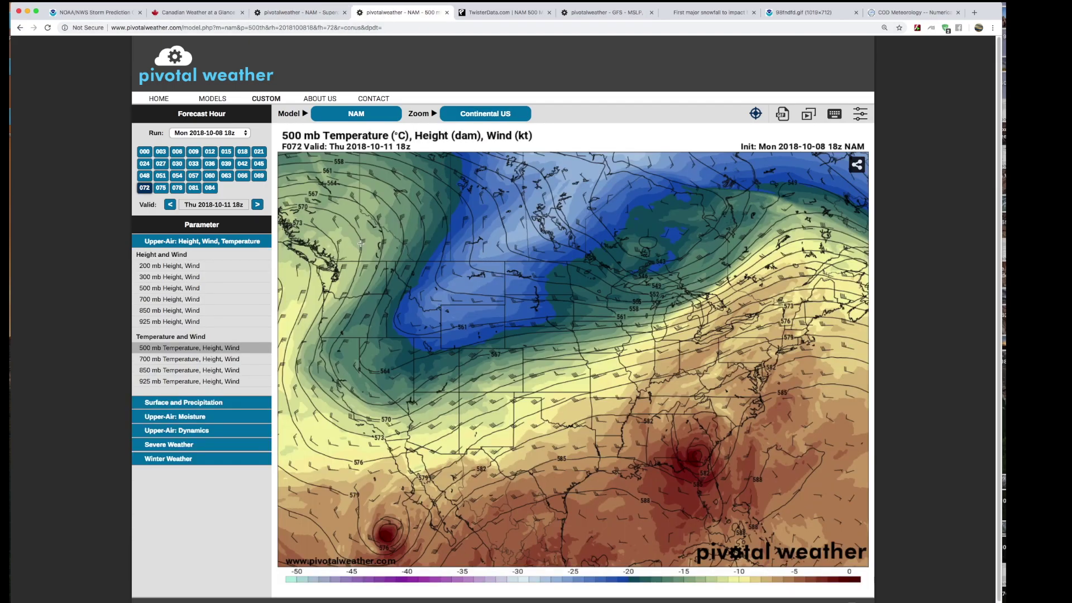
{"action": "left_click", "coordinate": [150, 154]}
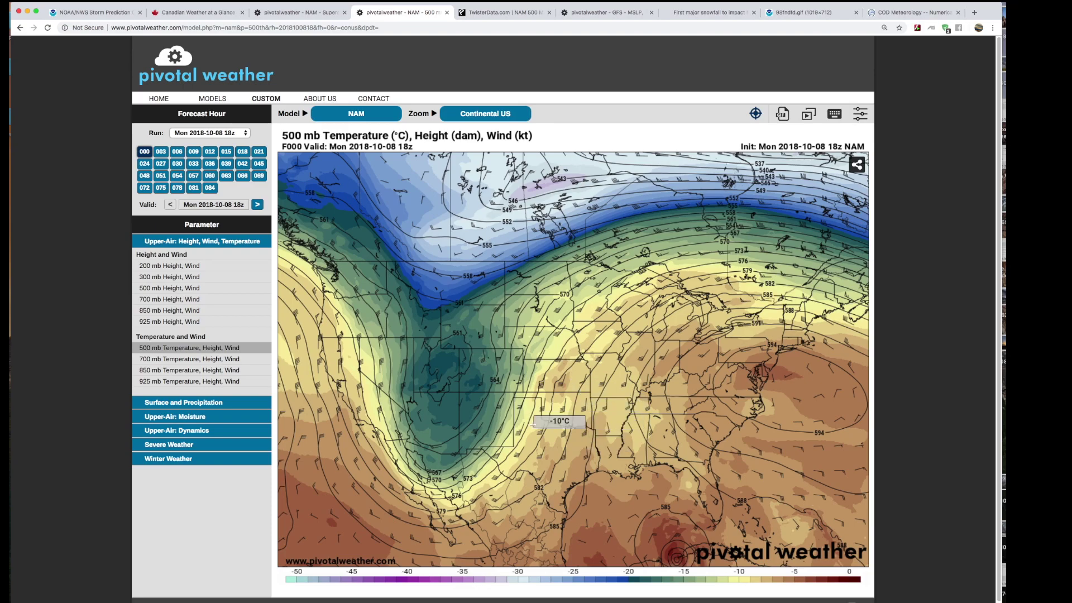
Switch to TwisterData and examine the NAM CAPE (Max, 0-70mb AGL) map at forecast hours 00, 24 and 27.
{"action": "left_click", "coordinate": [499, 13]}
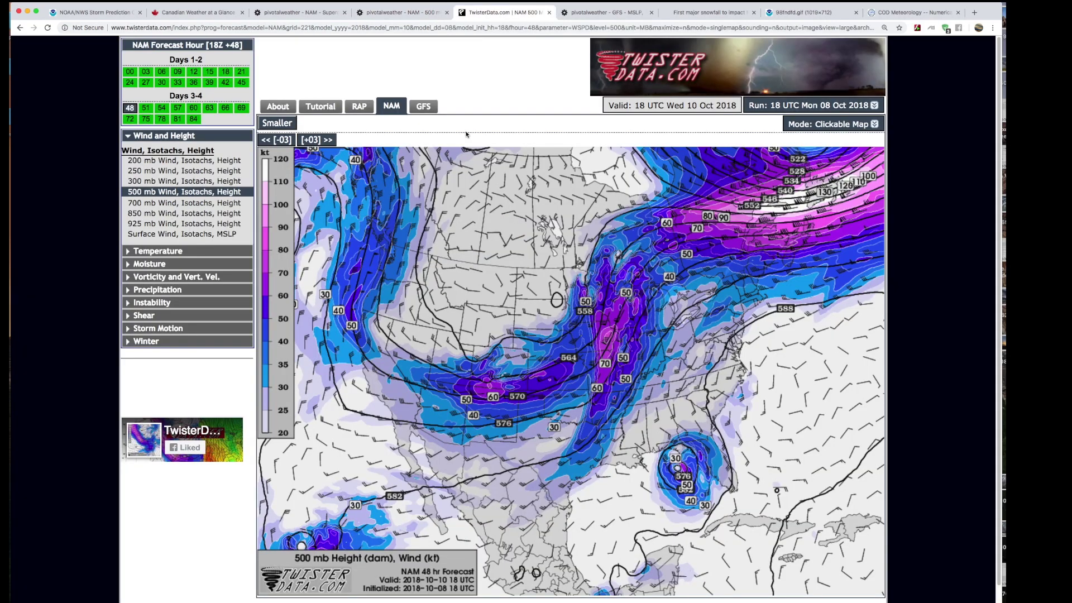
{"action": "left_click", "coordinate": [195, 302]}
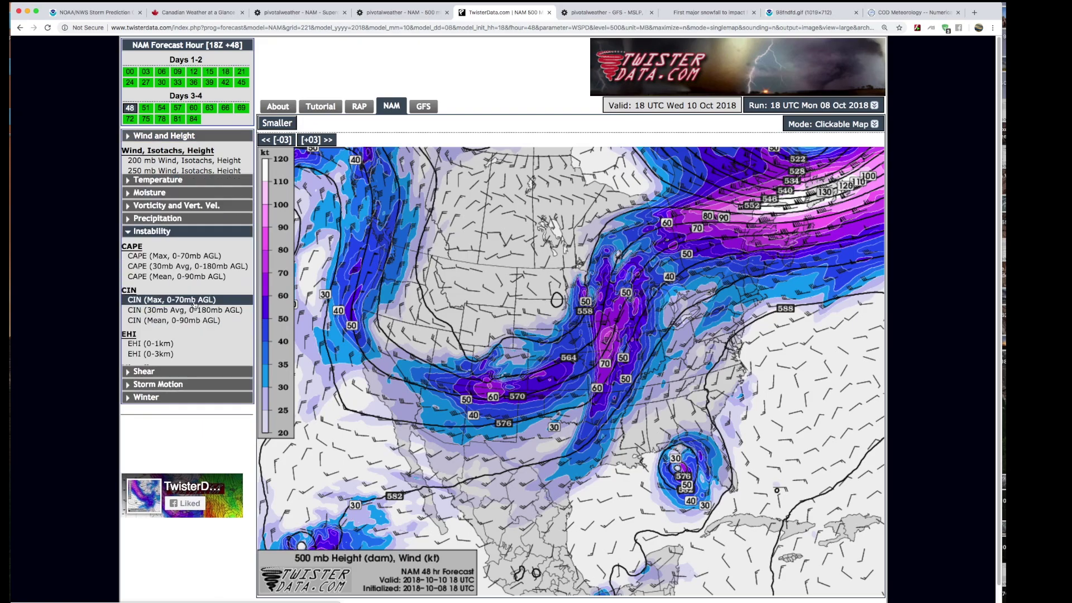
{"action": "left_click", "coordinate": [174, 225]}
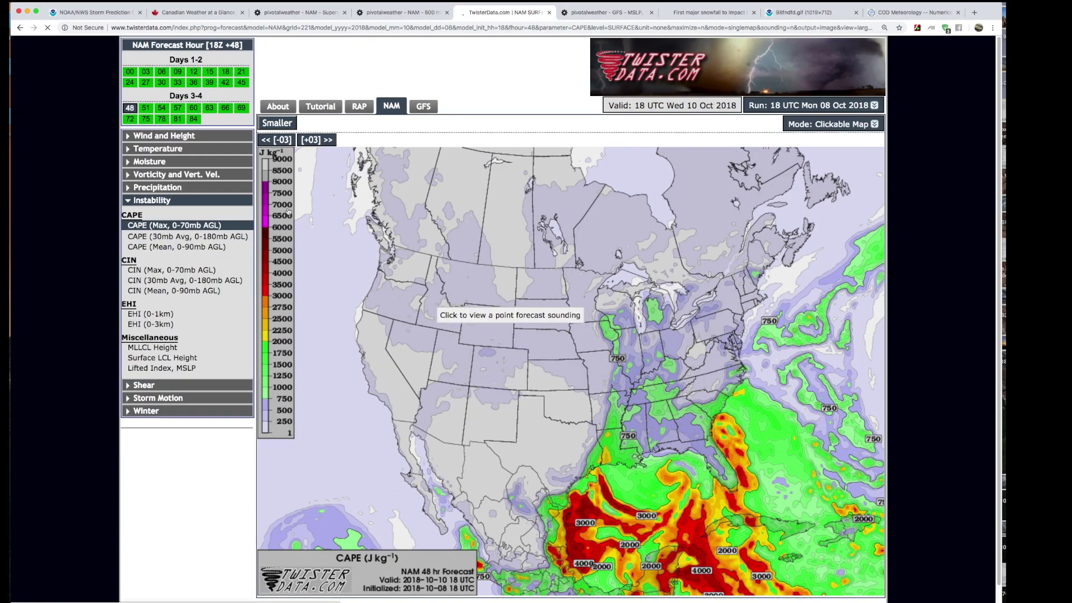
{"action": "left_click", "coordinate": [129, 71]}
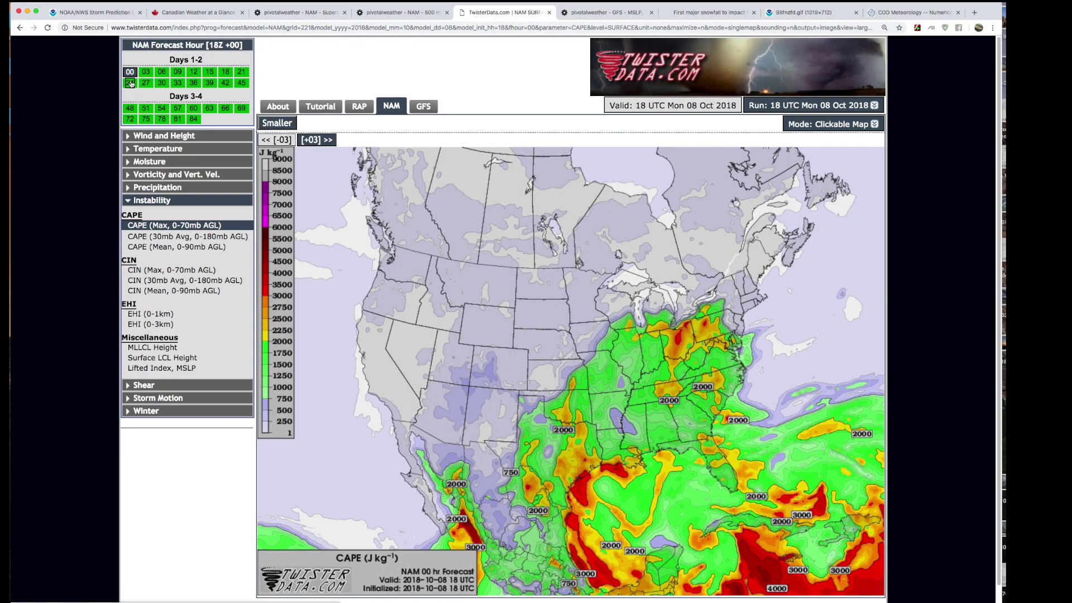
{"action": "left_click", "coordinate": [130, 84]}
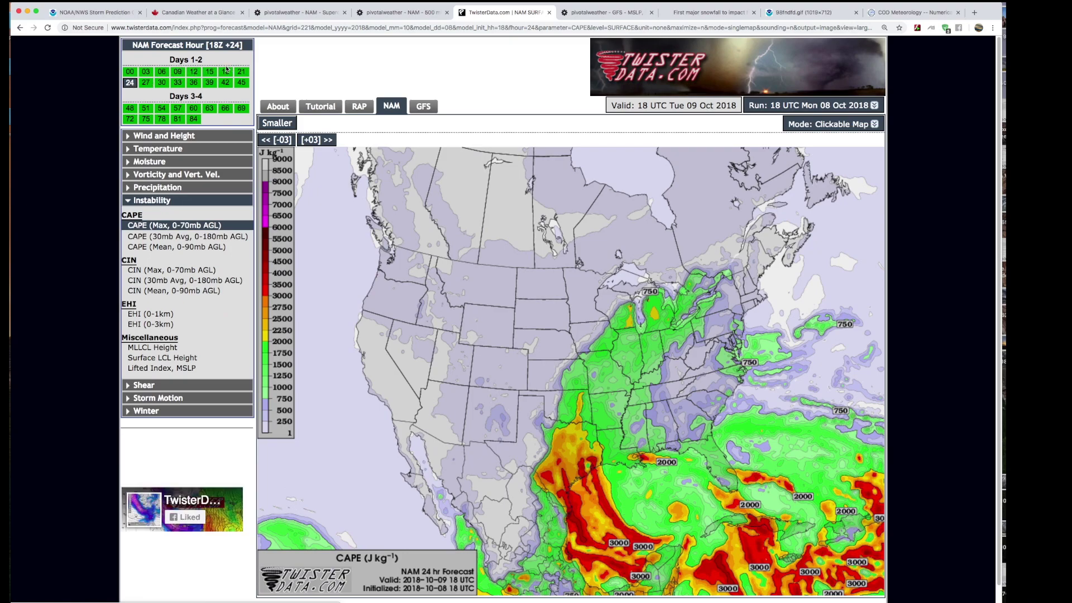
{"action": "left_click", "coordinate": [147, 82]}
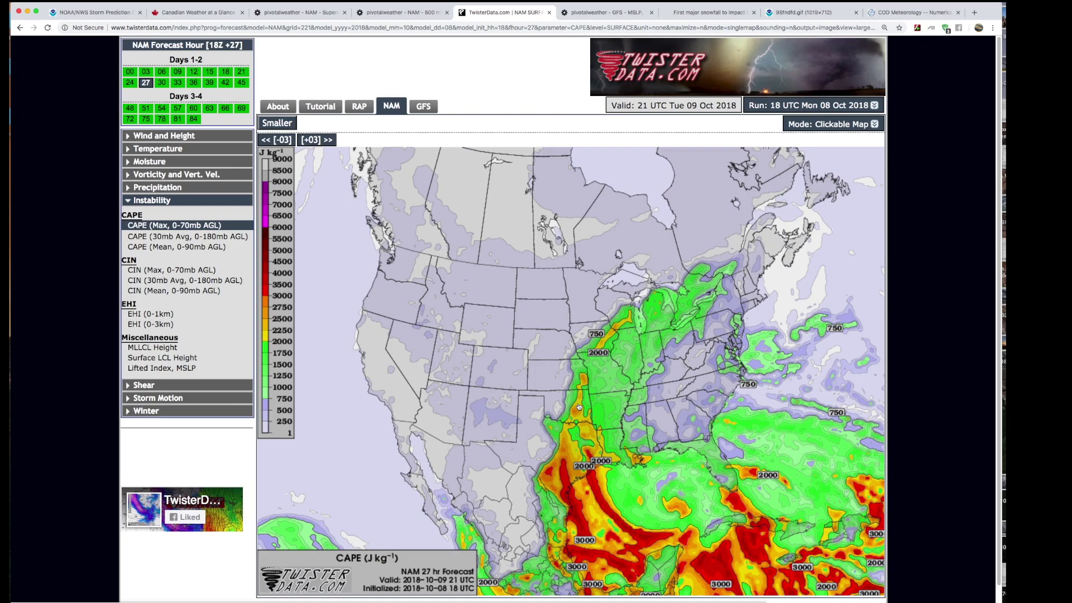
Return to Pivotal Weather's Central US map, show Surface-Based CIN, and check the sounding at the CIN maximum in south-central Kansas, closing it.
{"action": "left_click", "coordinate": [392, 14]}
{"action": "left_click", "coordinate": [312, 13]}
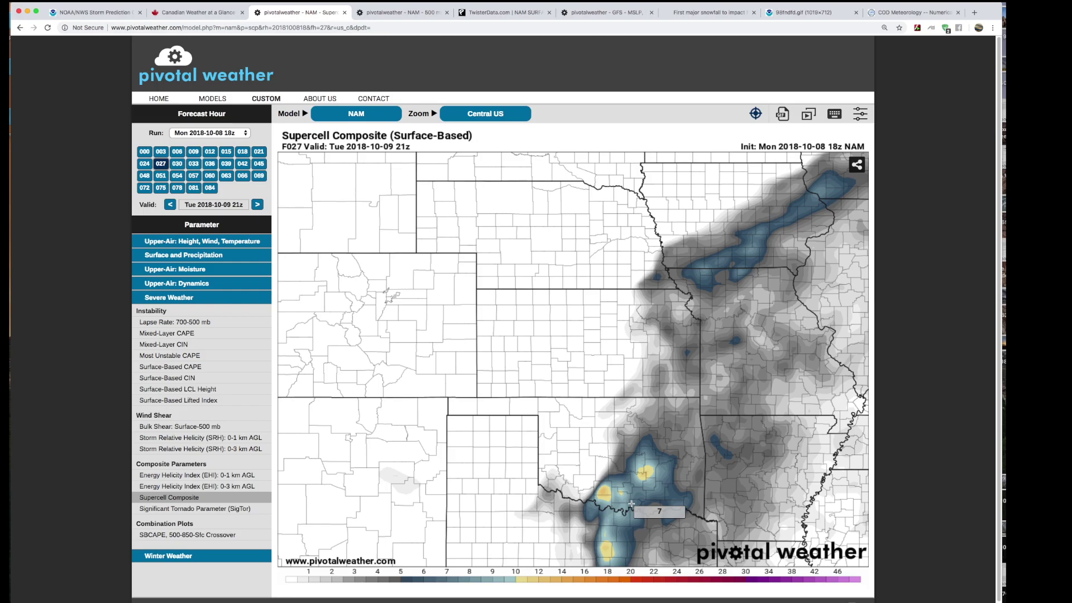
{"action": "left_click", "coordinate": [228, 378]}
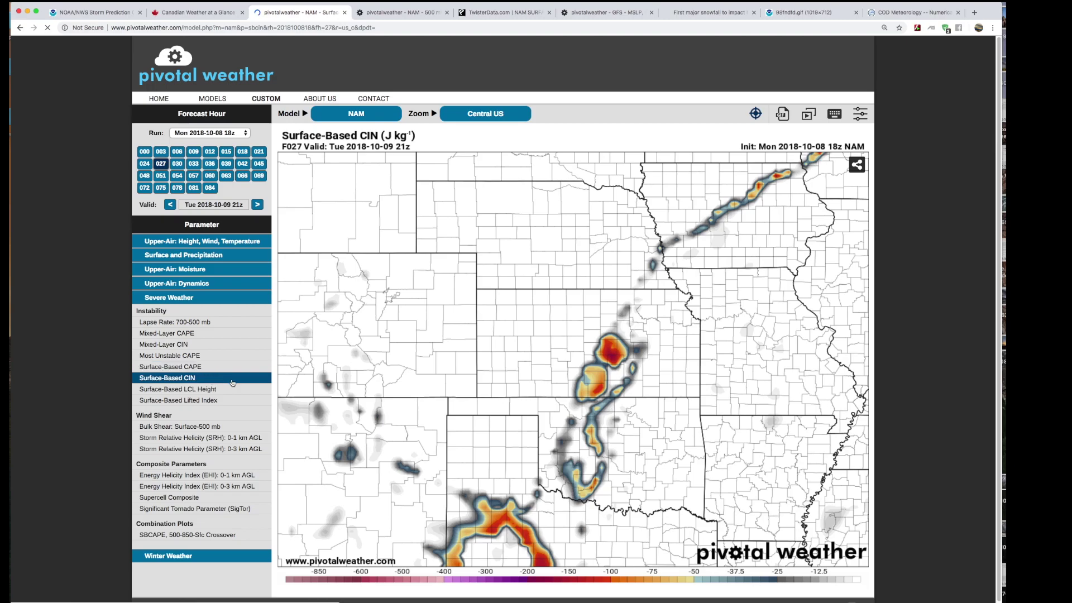
{"action": "left_click", "coordinate": [614, 360]}
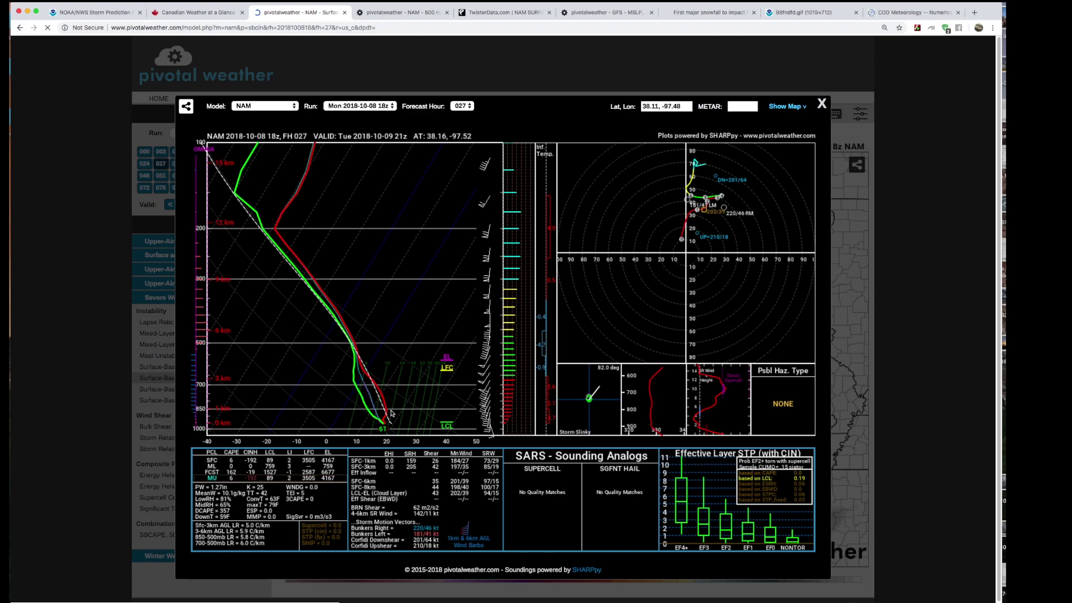
{"action": "left_click", "coordinate": [821, 105]}
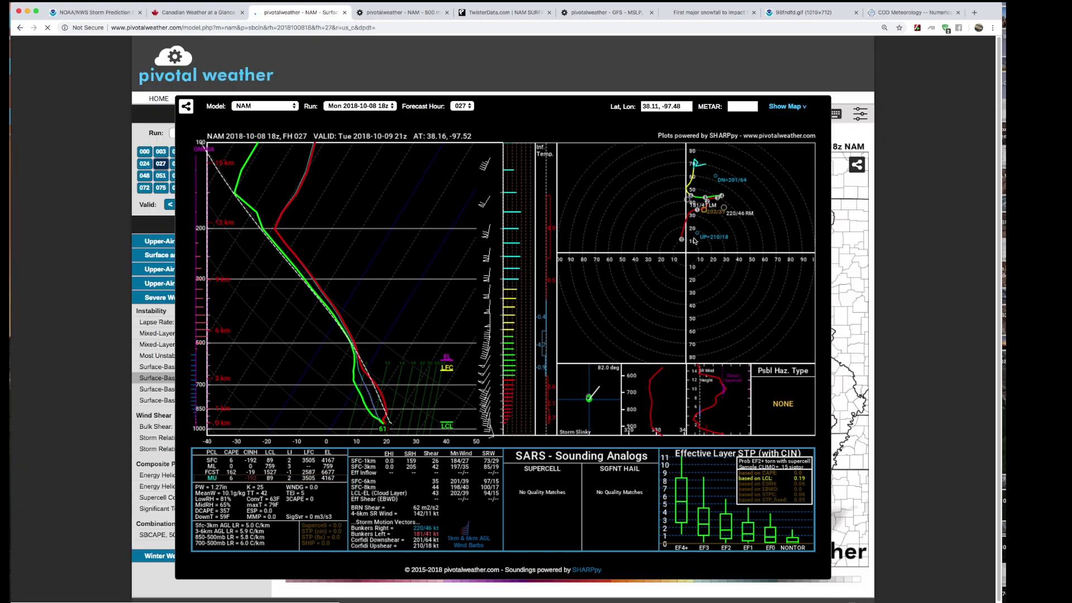
Recheck the NAM 500 mb temperature map and examine Mixed-Layer CAPE over the Central US at forecast hour 027.
{"action": "left_click", "coordinate": [399, 13]}
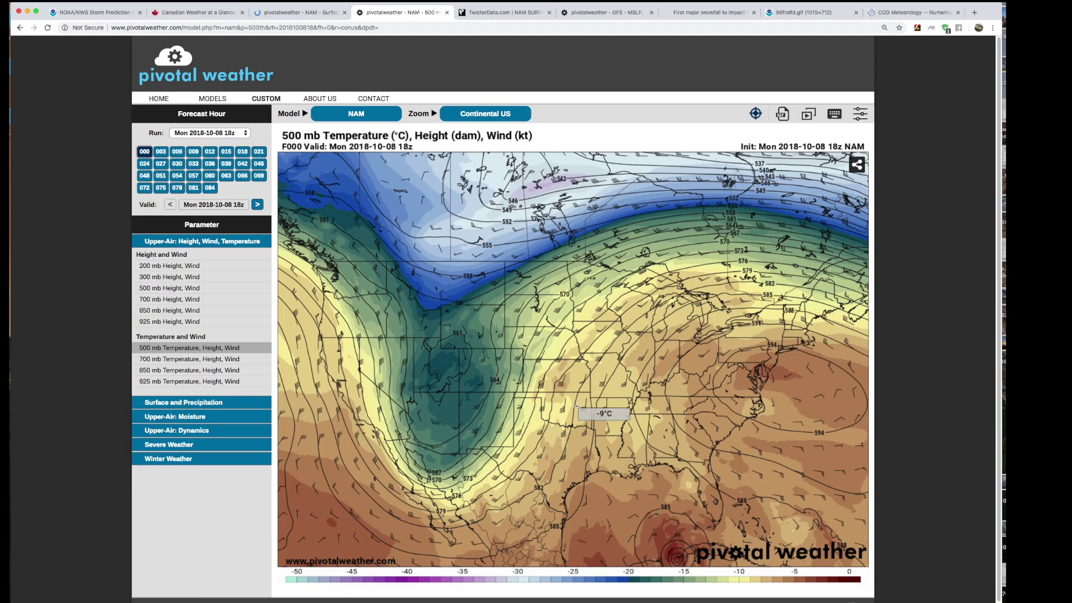
{"action": "left_click", "coordinate": [284, 19]}
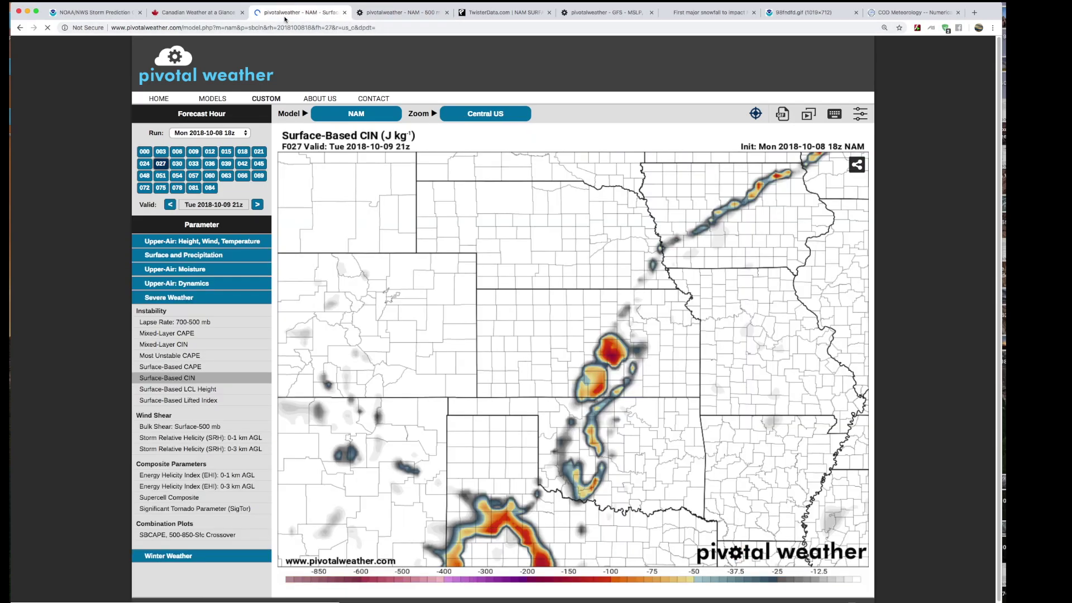
{"action": "left_click", "coordinate": [207, 344]}
{"action": "left_click", "coordinate": [202, 334]}
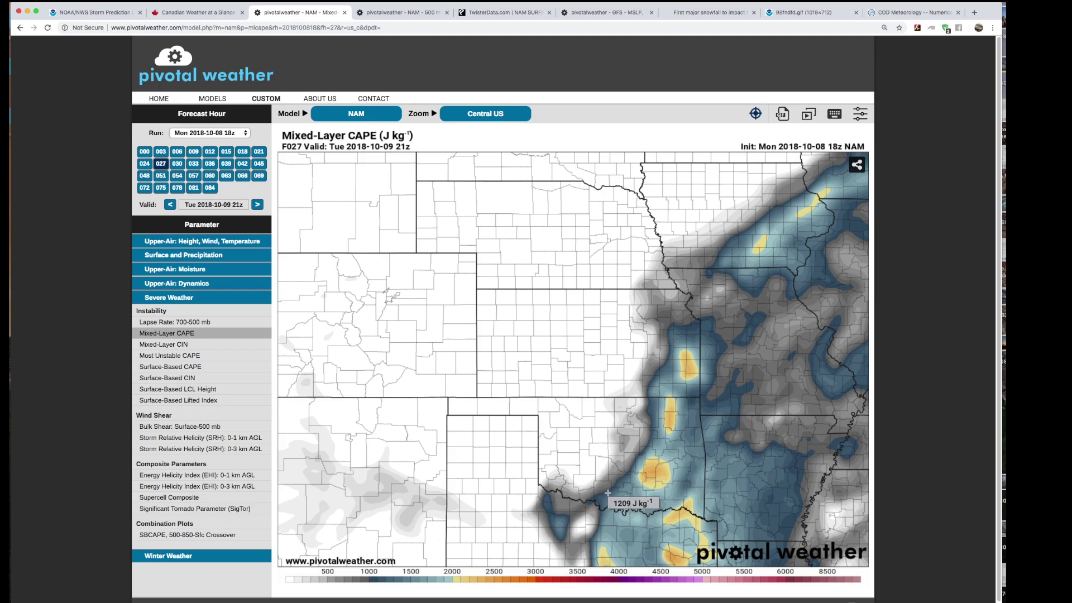
Compare the Mixed-Layer CAPE map with the NAM 500 mb temperature map and the GFS MSLP and 10 m wind map.
{"action": "key", "text": "ctrl+Tab"}
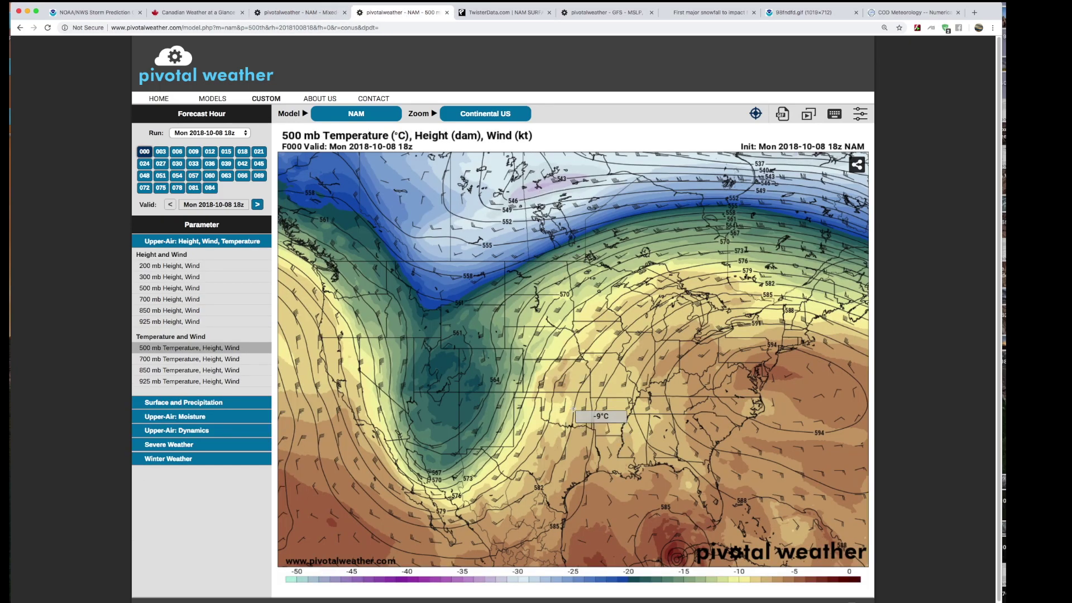
{"action": "key", "text": "ctrl+shift+Tab"}
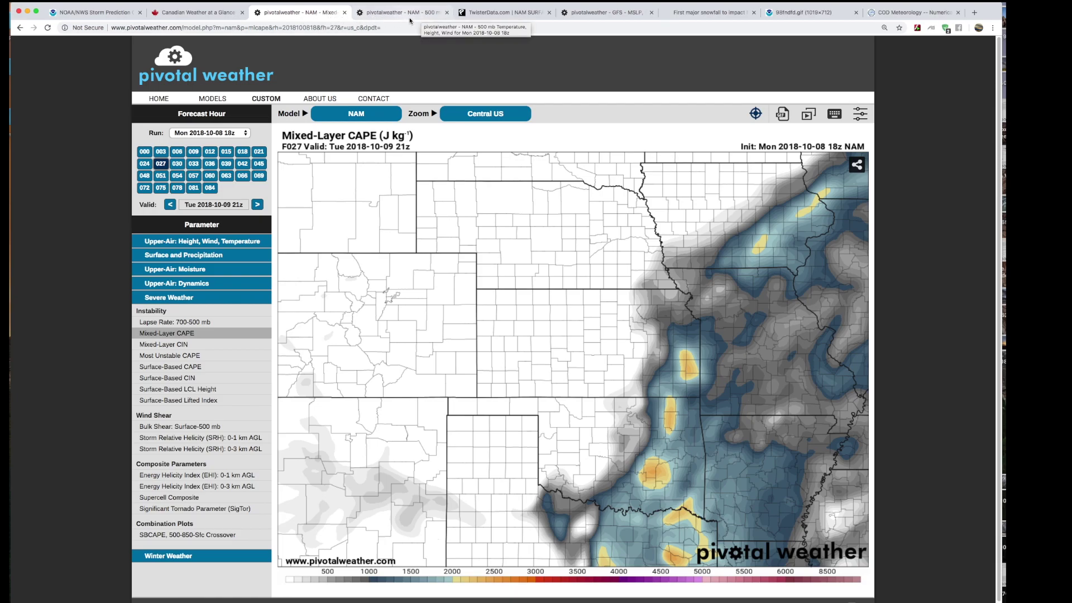
{"action": "left_click", "coordinate": [626, 16]}
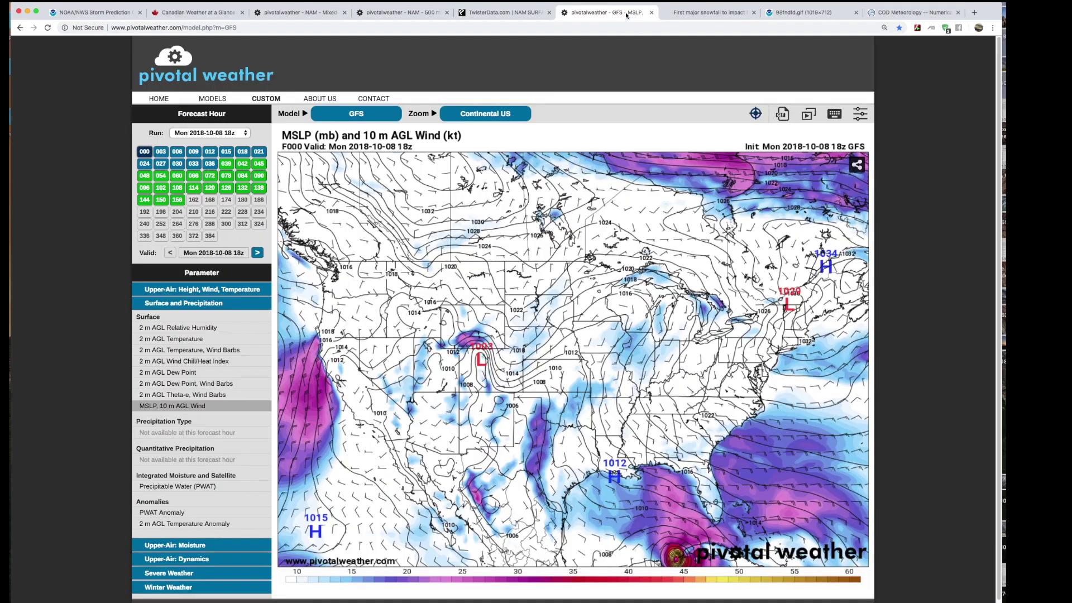
{"action": "left_click", "coordinate": [307, 14]}
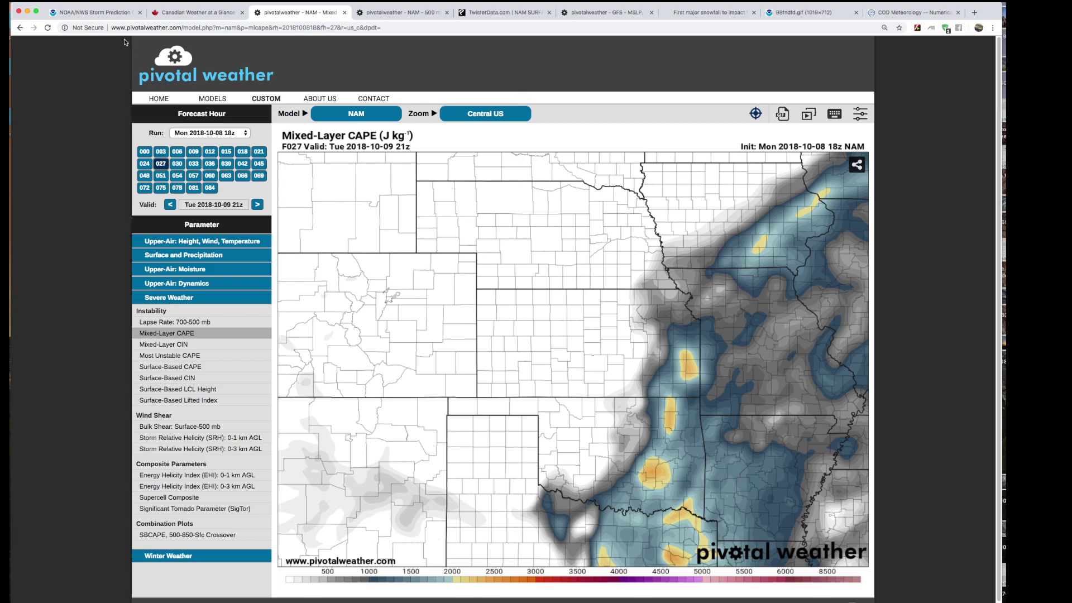